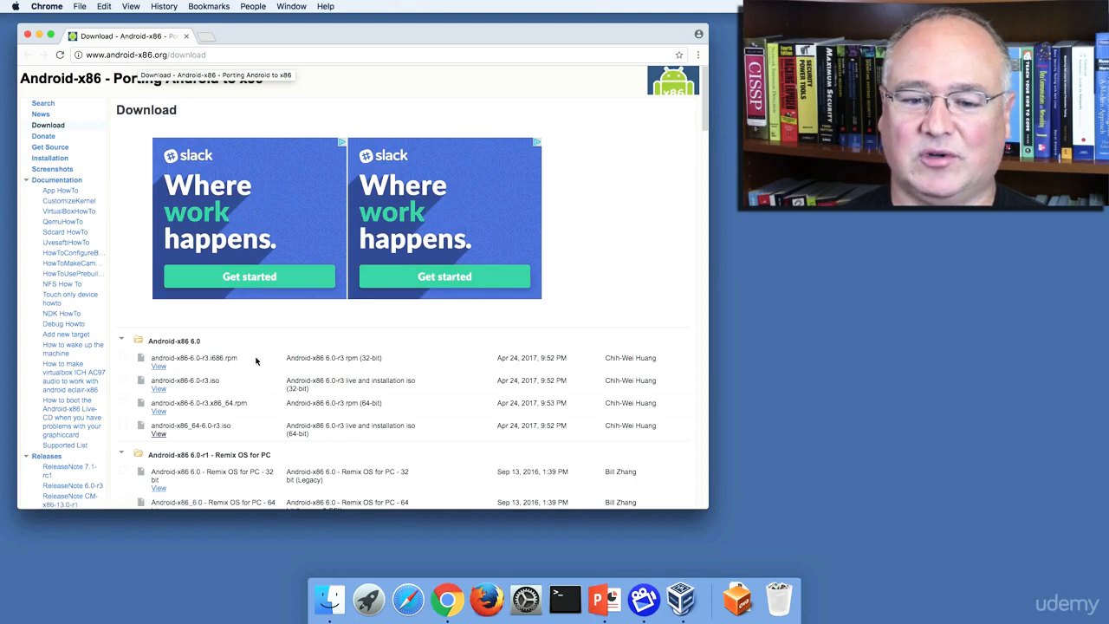
# Step: Download the 64-bit Android-x86 6.0-r3 live and installation ISO, android-x86_64-6.0-r3.iso, from the Android-x86 download page
pyautogui.scroll(-5, 256, 361)
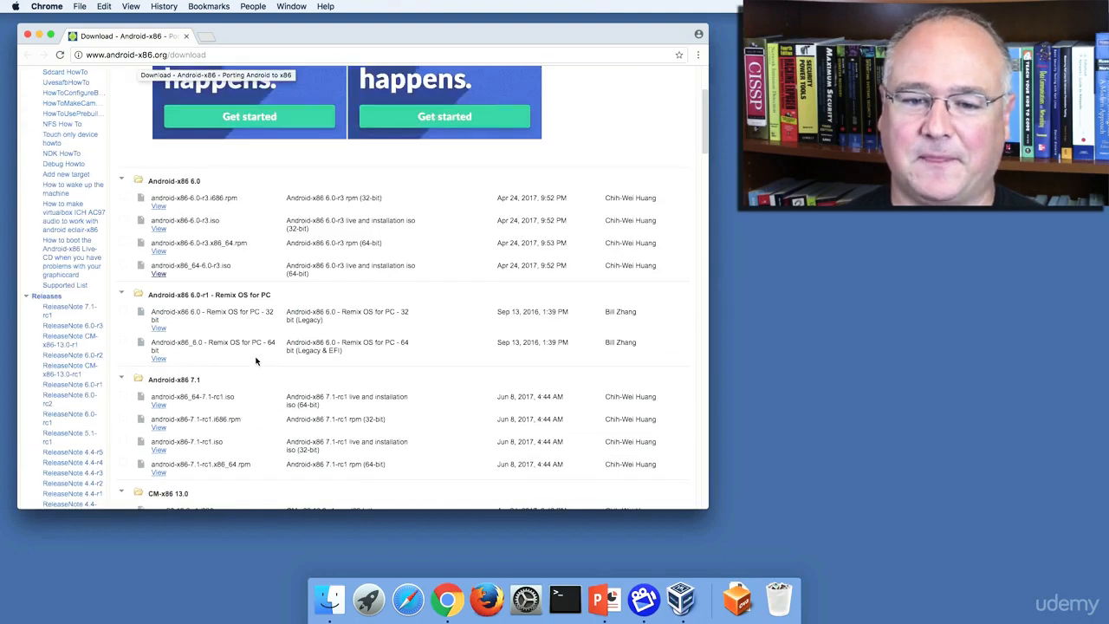
pyautogui.scroll(-2, 256, 361)
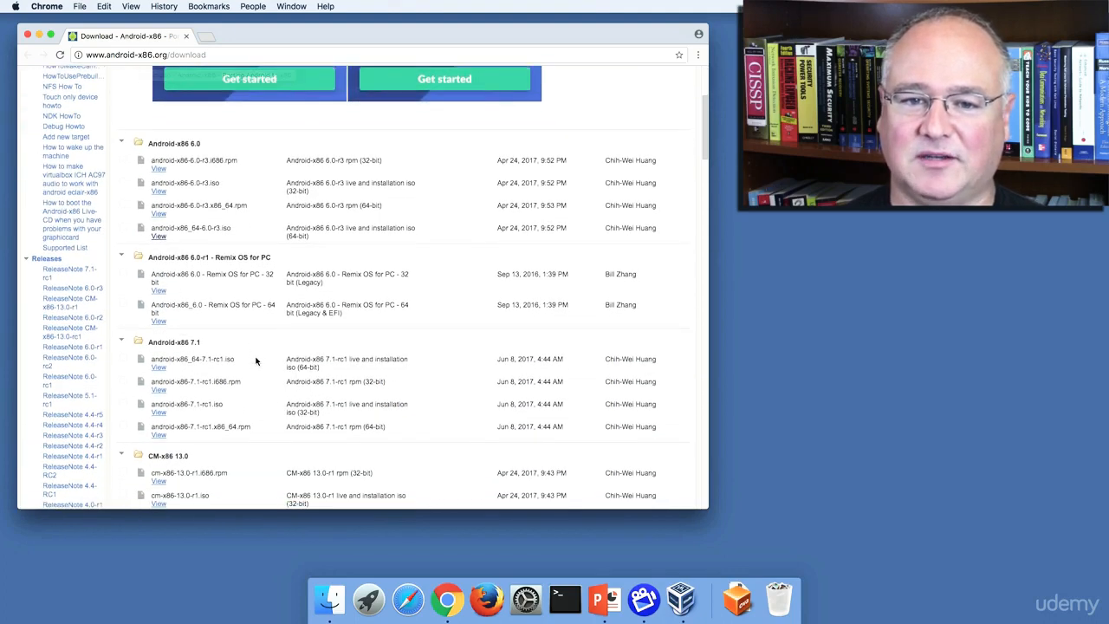
pyautogui.scroll(-2, 256, 362)
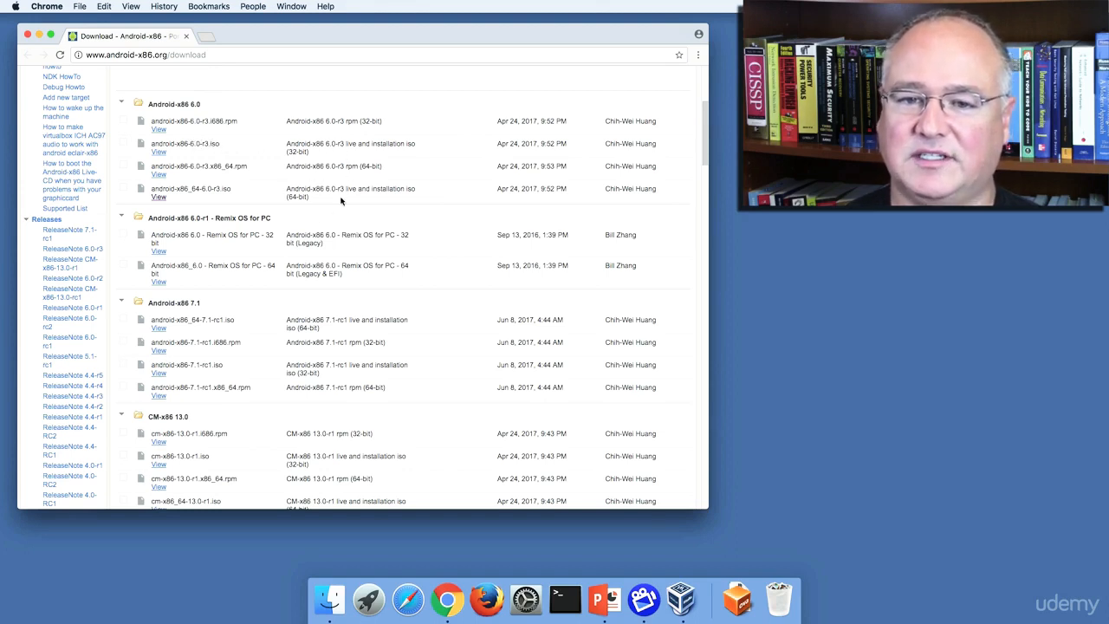
pyautogui.click(158, 197)
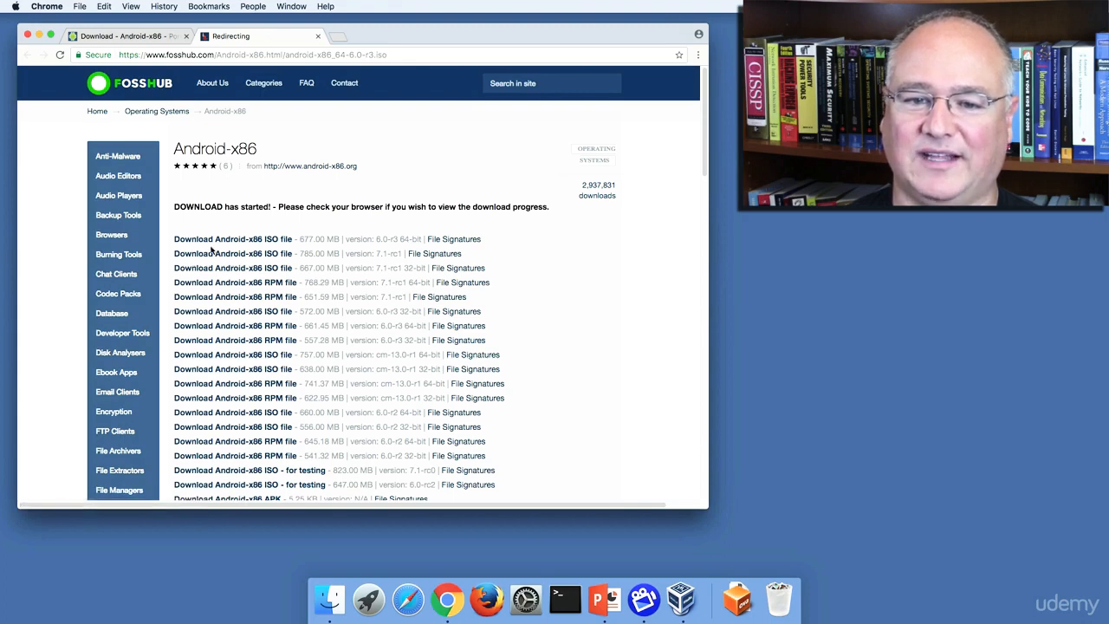
pyautogui.click(214, 242)
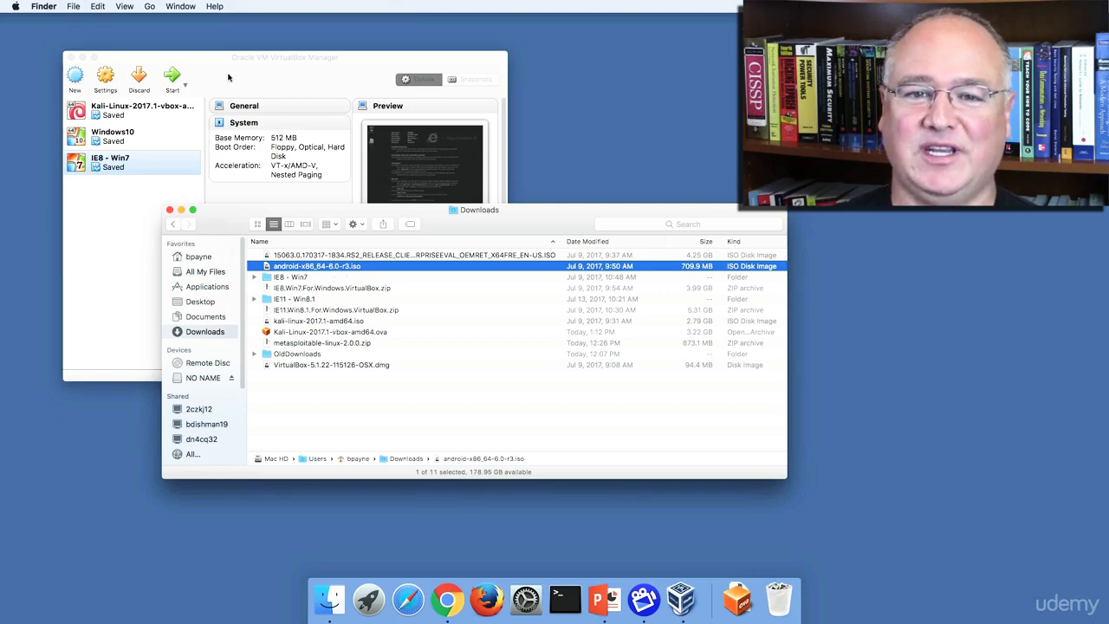
# Step: In VirtualBox, start a new virtual machine named Android 6 with type Linux and version Linux 2.6 / 3.x / 4.x (64-bit)
pyautogui.click(74, 78)
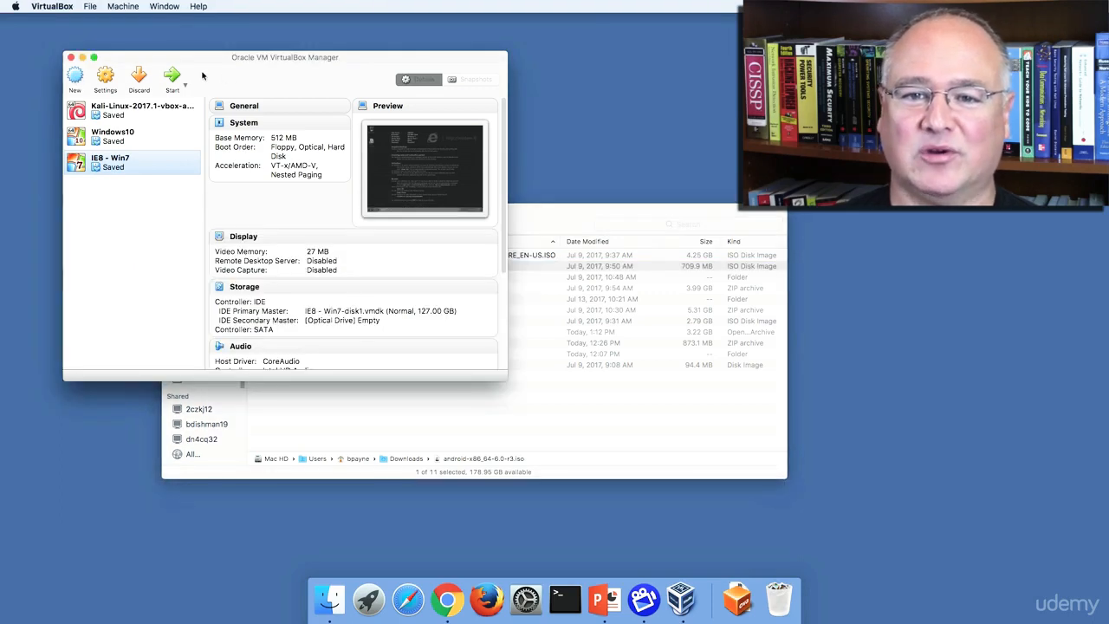
pyautogui.click(74, 77)
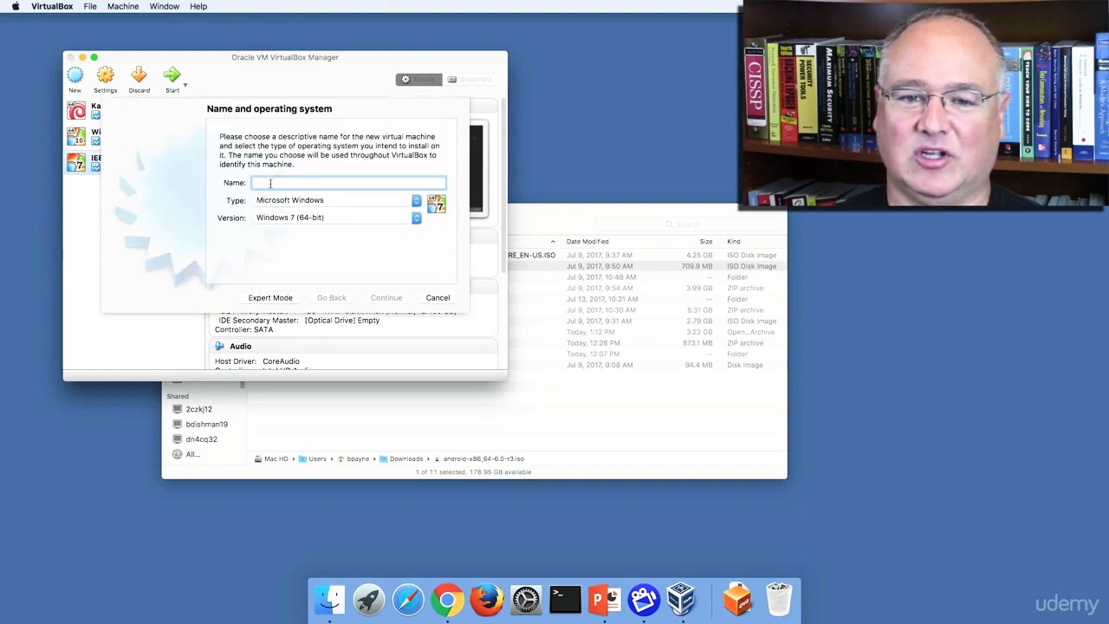
pyautogui.write('Andr')
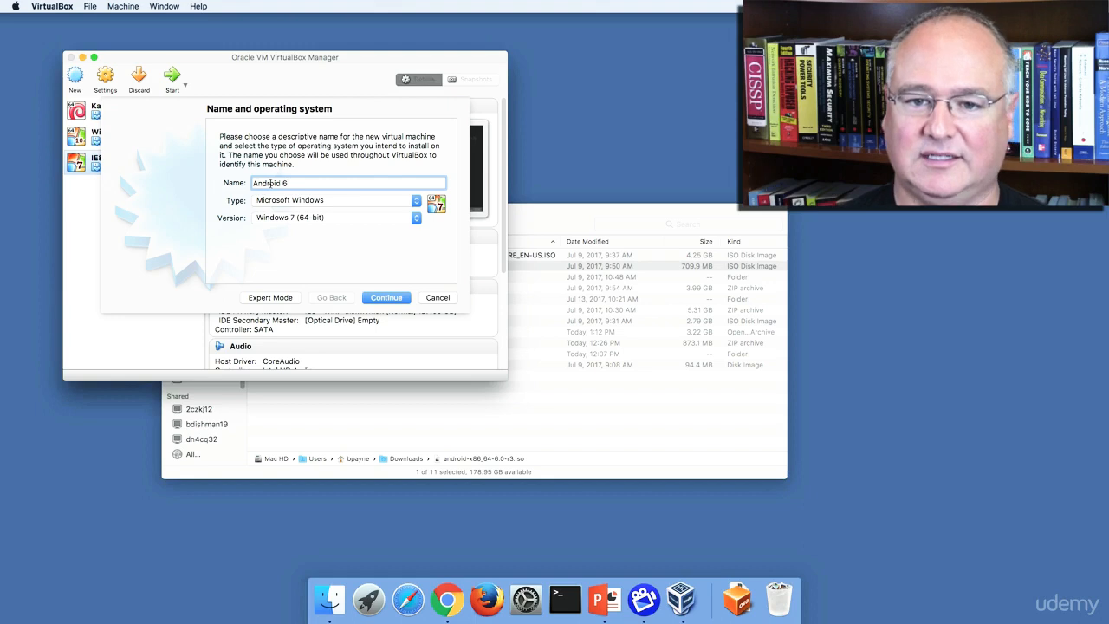
pyautogui.write('oid 6')
pyautogui.click(271, 201)
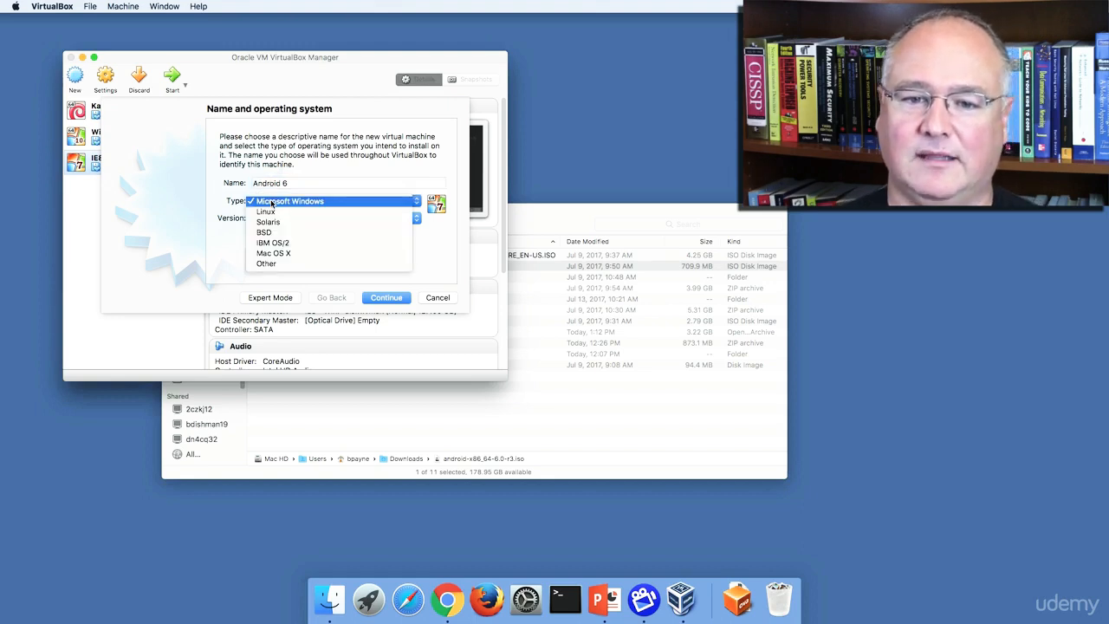
pyautogui.click(273, 212)
pyautogui.click(291, 219)
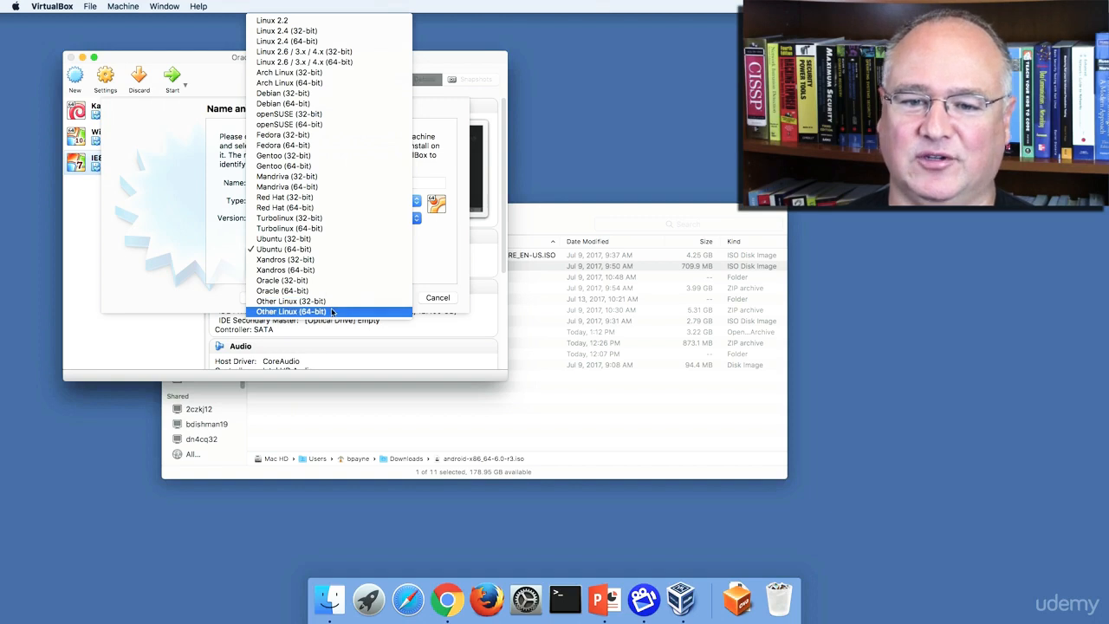
pyautogui.click(329, 62)
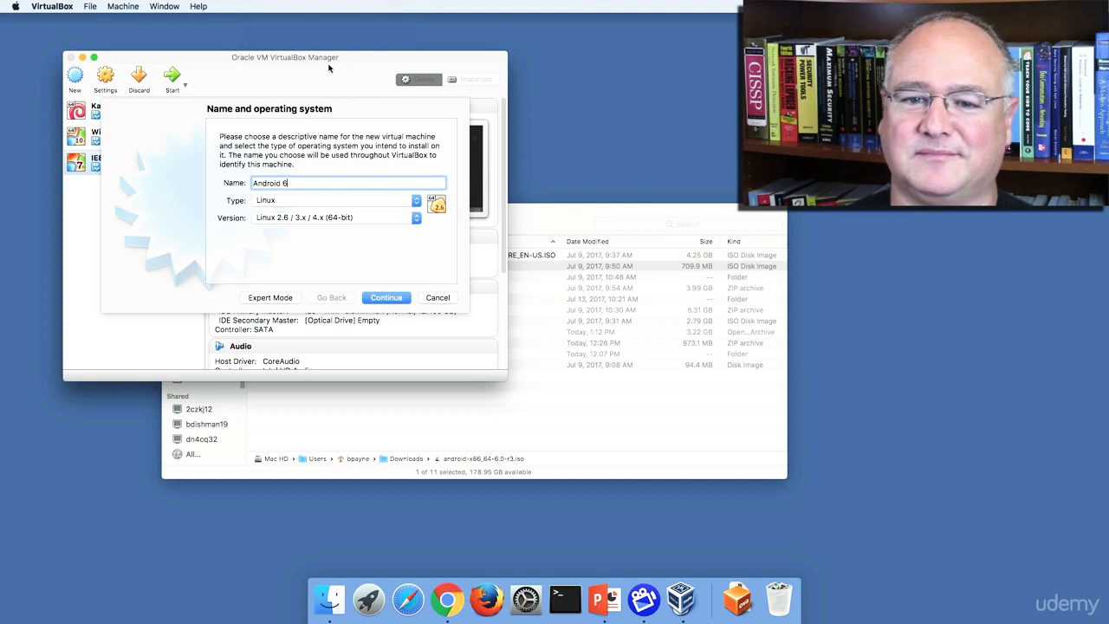
pyautogui.click(389, 297)
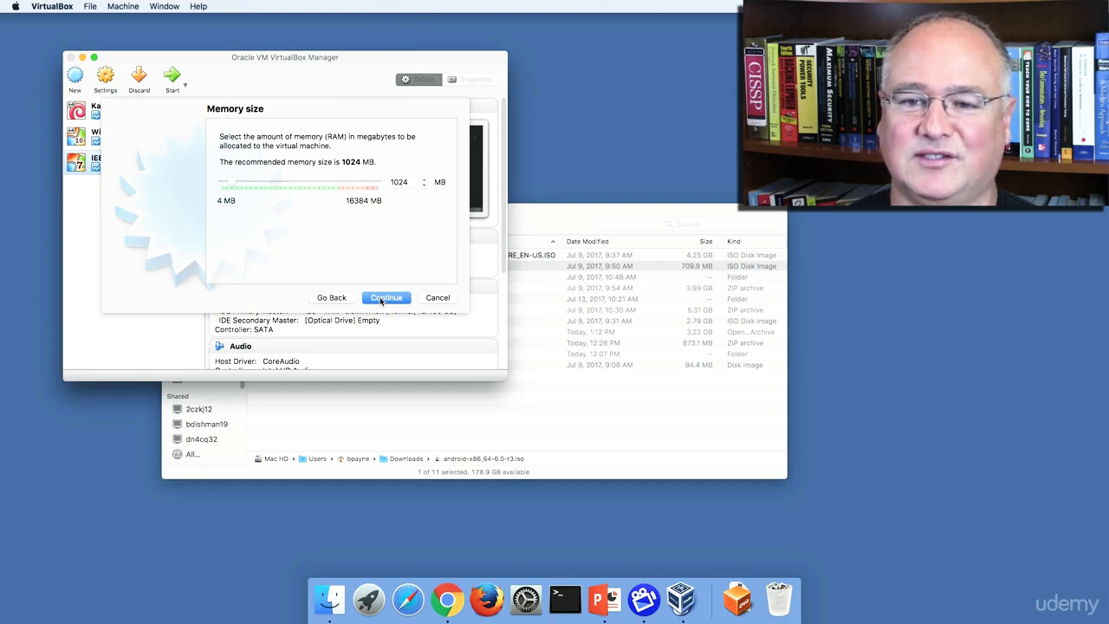
# Step: Accept 1024 MB of memory and create a dynamically allocated 8.00 GB VDI hard disk named Android 6
pyautogui.click(381, 299)
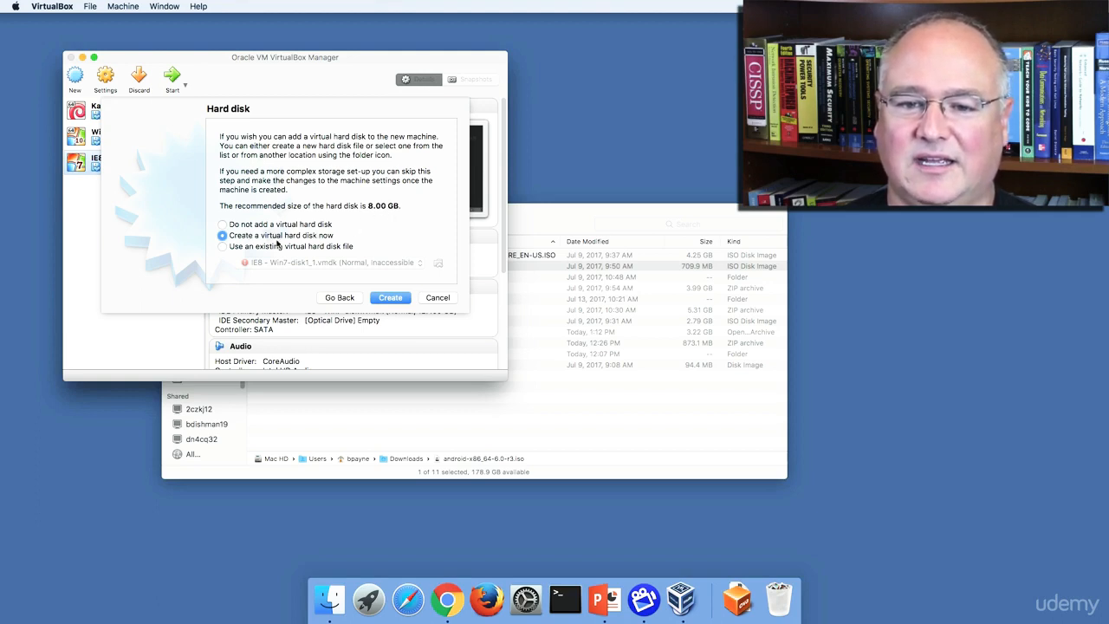
pyautogui.click(392, 299)
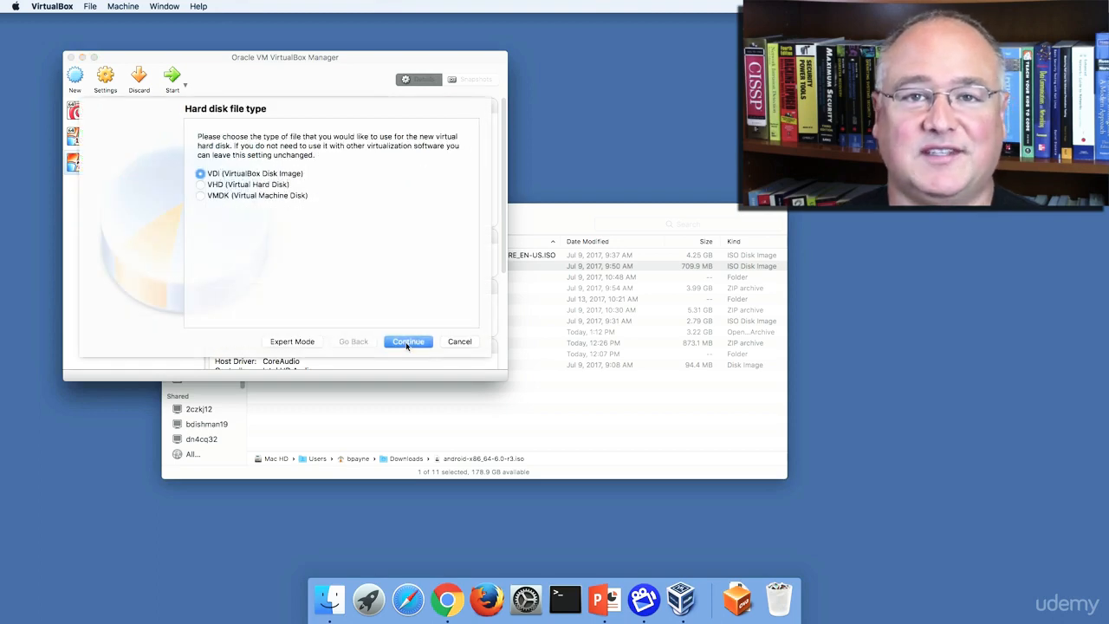
pyautogui.click(406, 342)
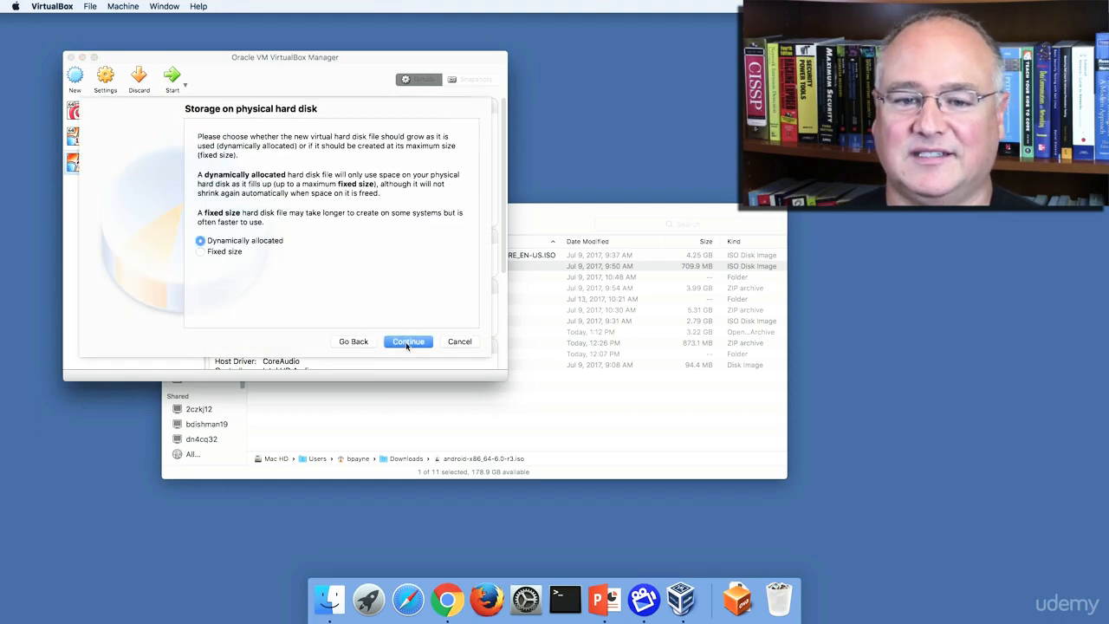
pyautogui.click(406, 343)
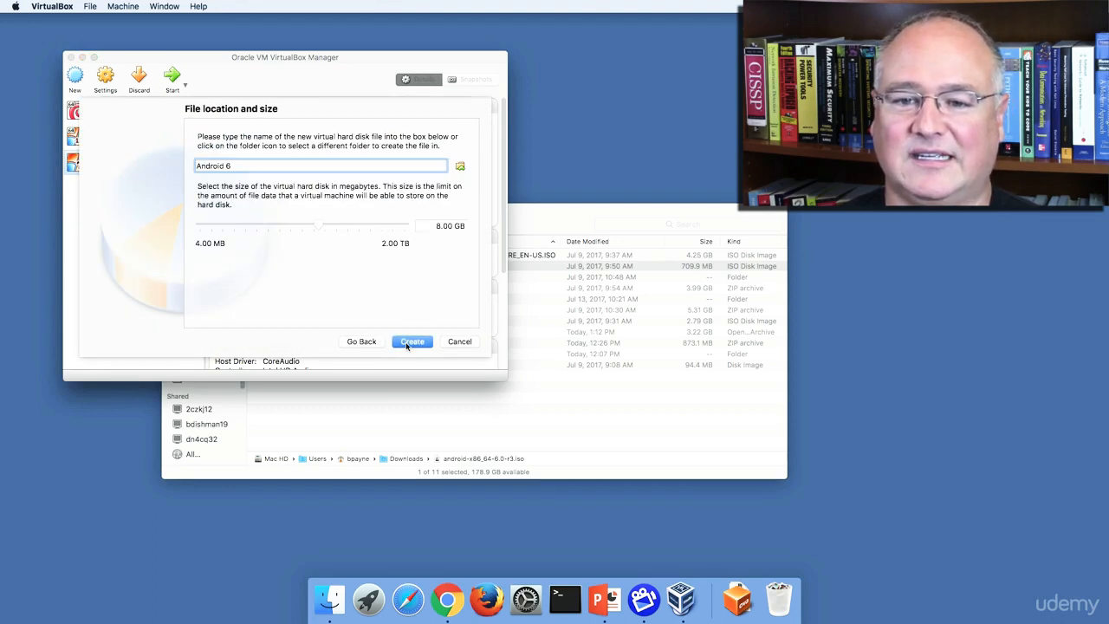
pyautogui.click(407, 343)
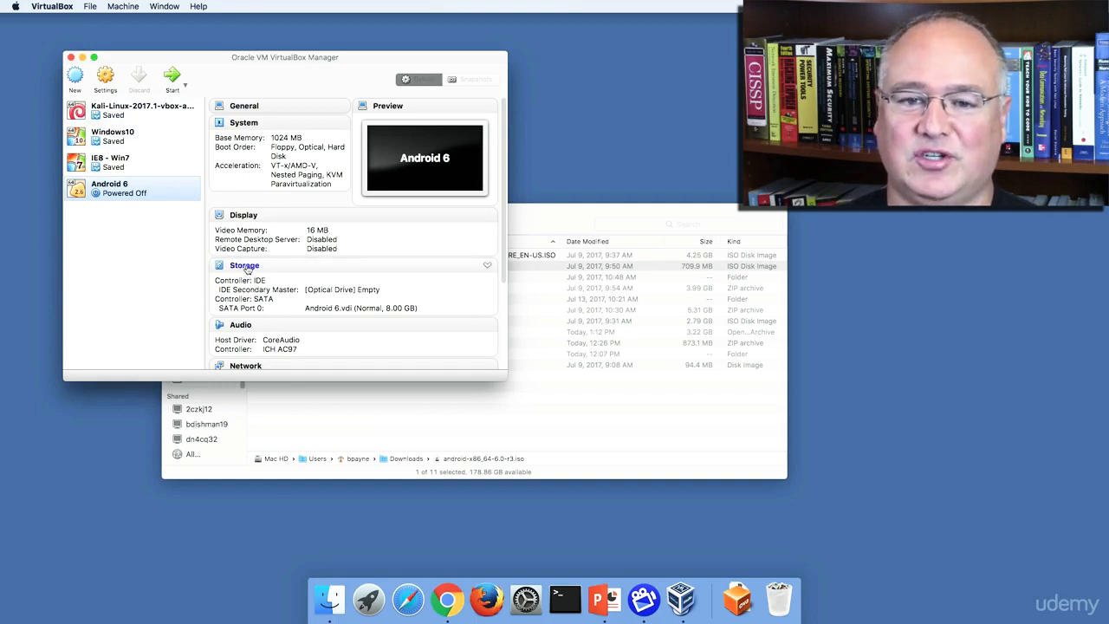
# Step: Load android-x86_64-6.0-r3.iso from Downloads into the empty IDE optical drive of the Android 6 machine and save its storage settings
pyautogui.click(245, 266)
pyautogui.click(143, 155)
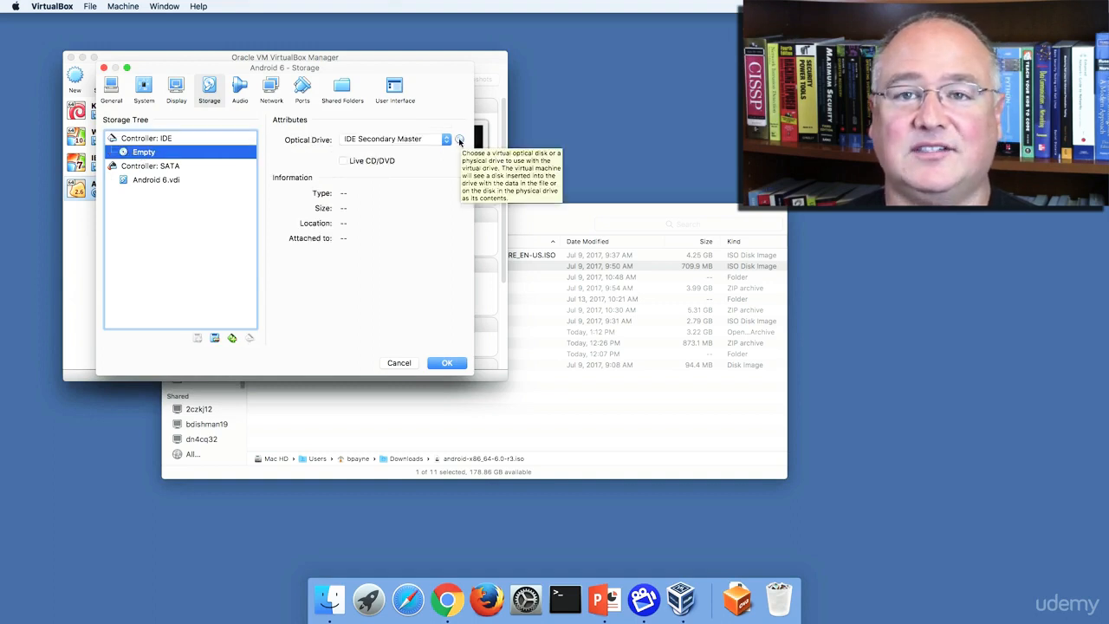
pyautogui.click(460, 139)
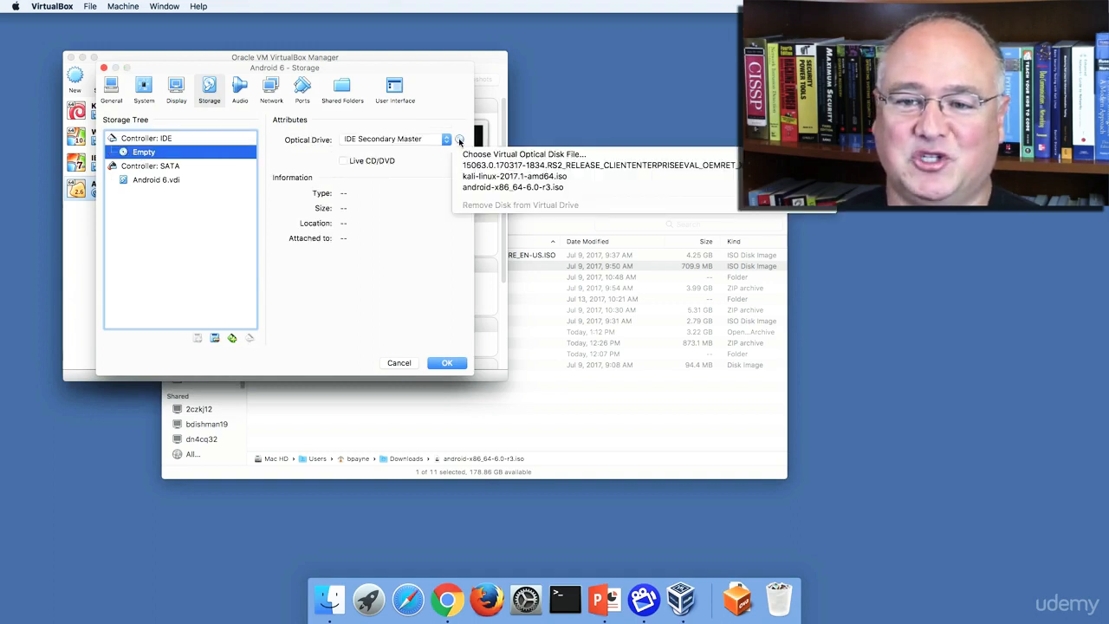
pyautogui.click(483, 188)
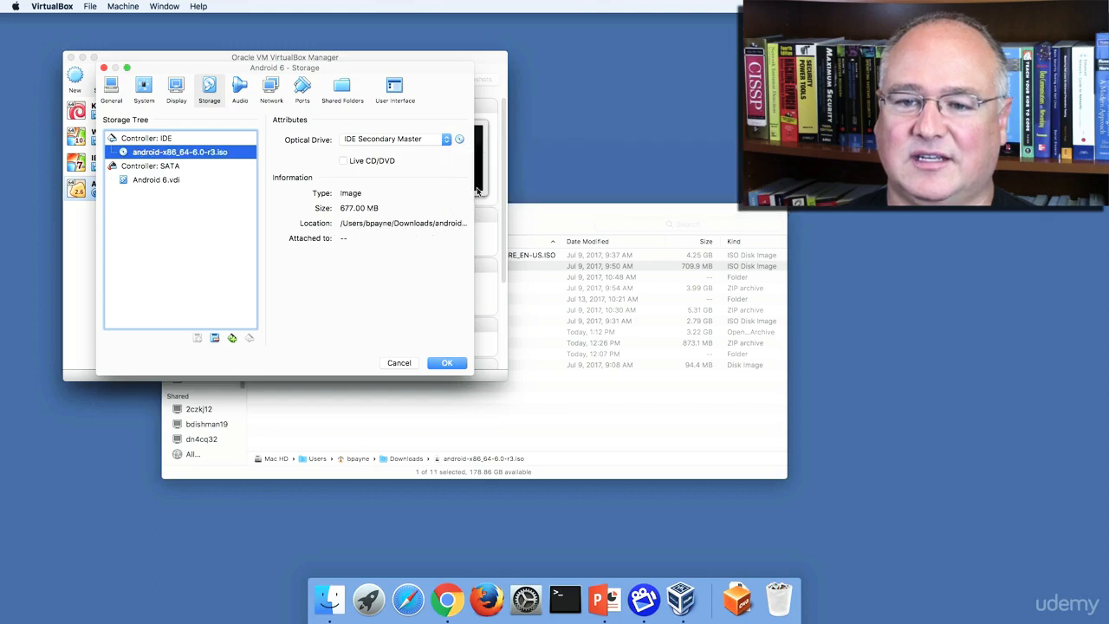
pyautogui.click(460, 139)
pyautogui.click(482, 155)
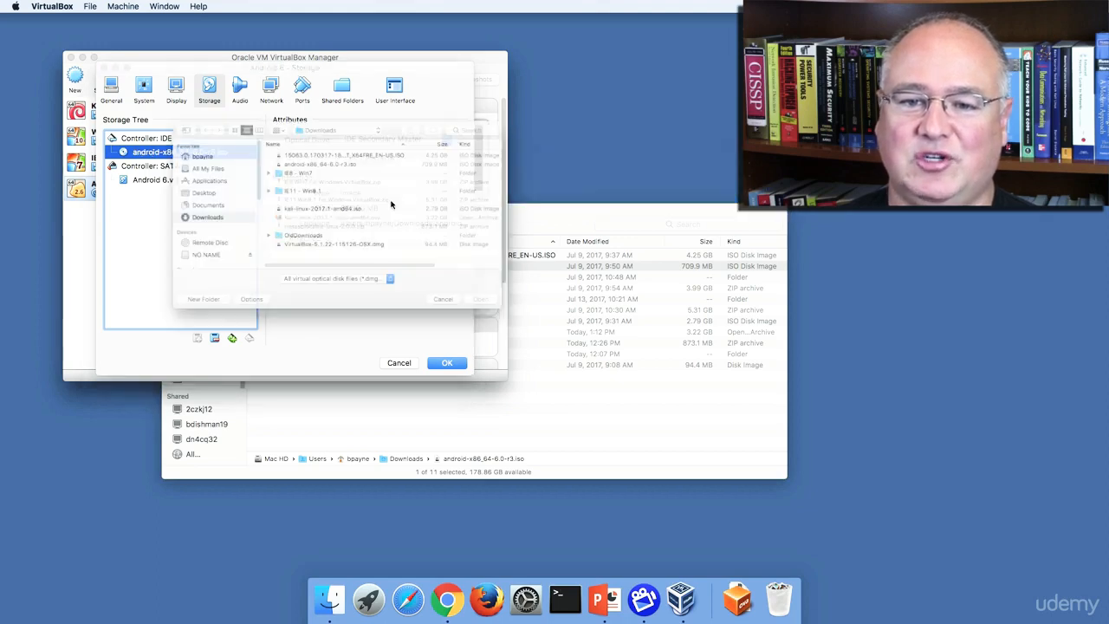
pyautogui.click(300, 154)
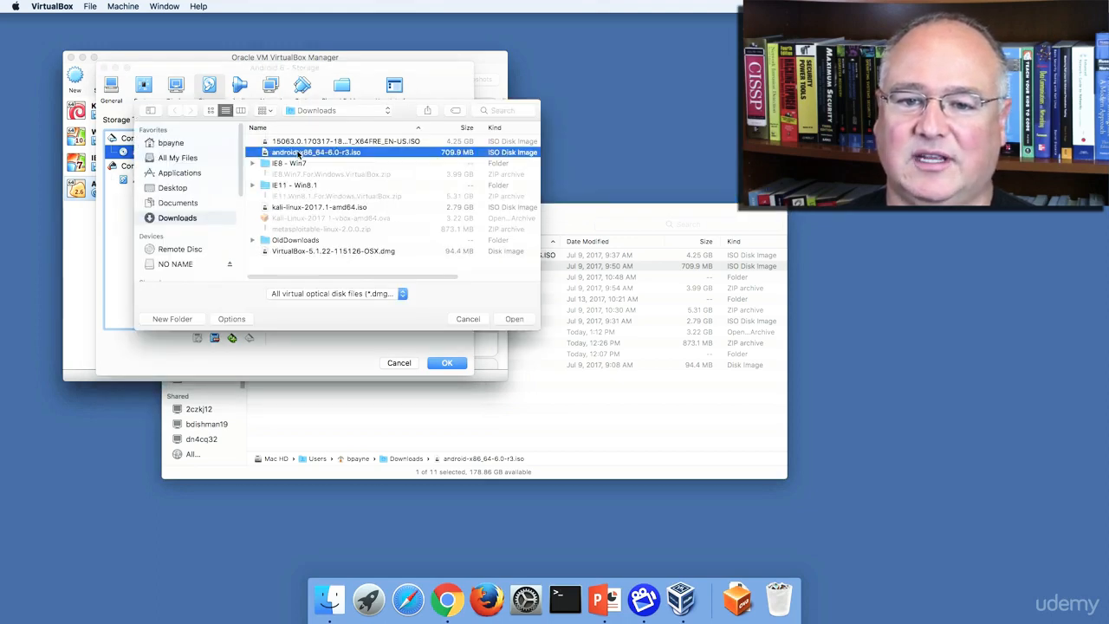
pyautogui.click(514, 319)
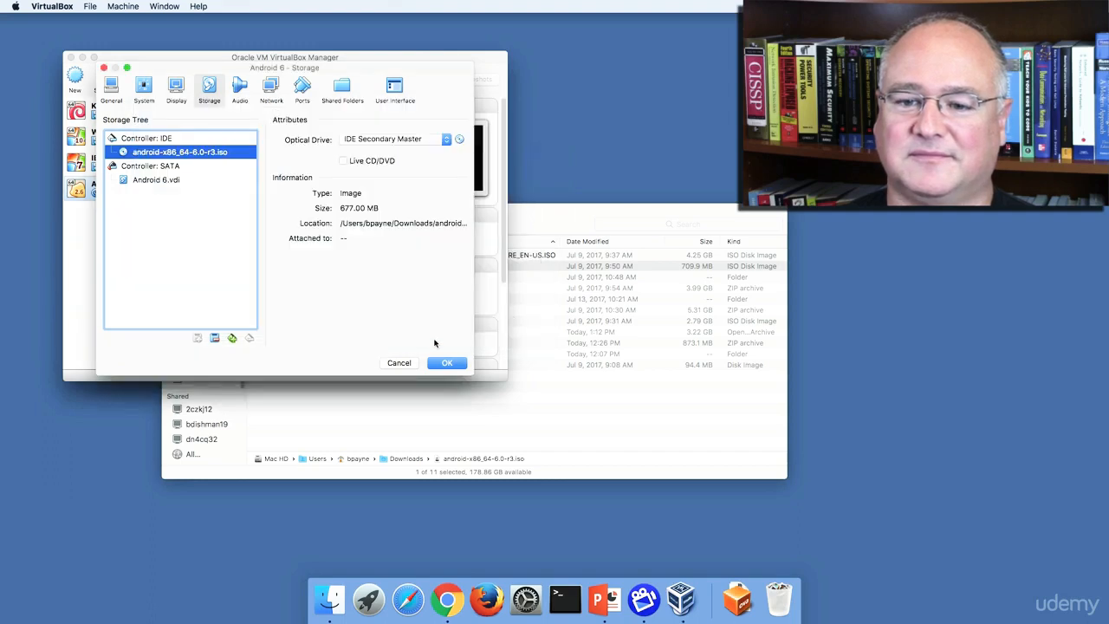
pyautogui.click(446, 363)
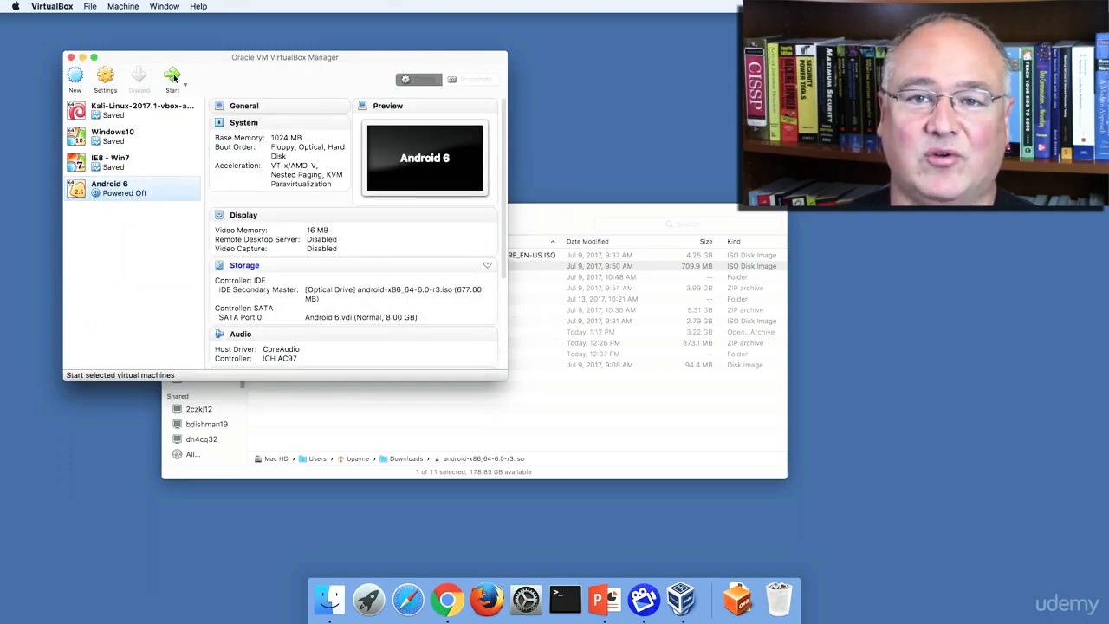
# Step: Start the Android 6 machine and boot it into the installation of Android-x86 to harddisk
pyautogui.click(171, 78)
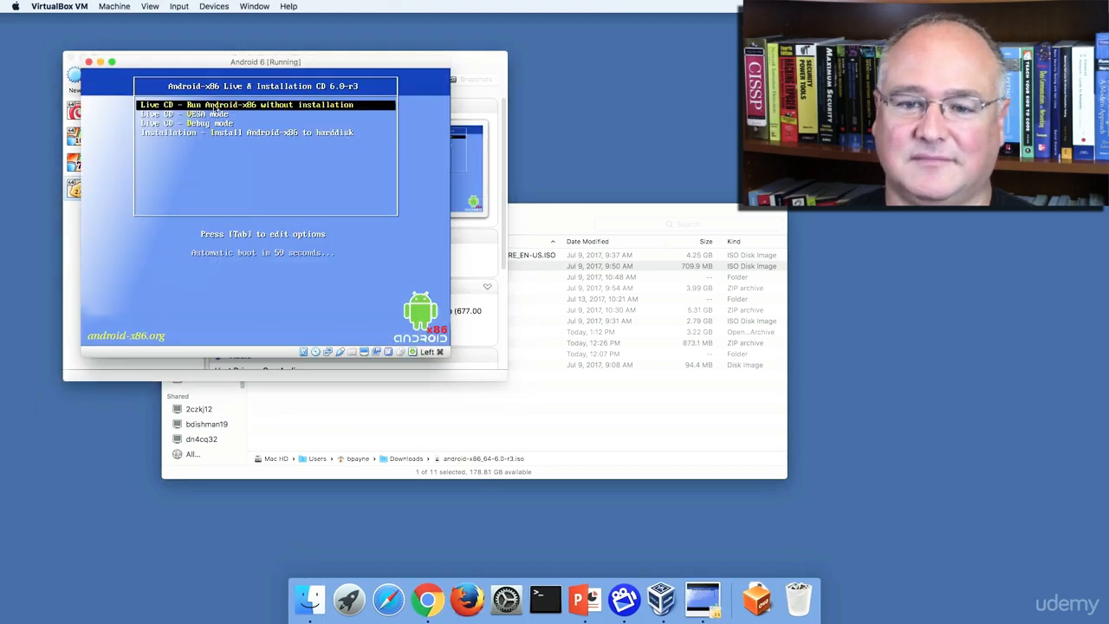
pyautogui.press('Down')
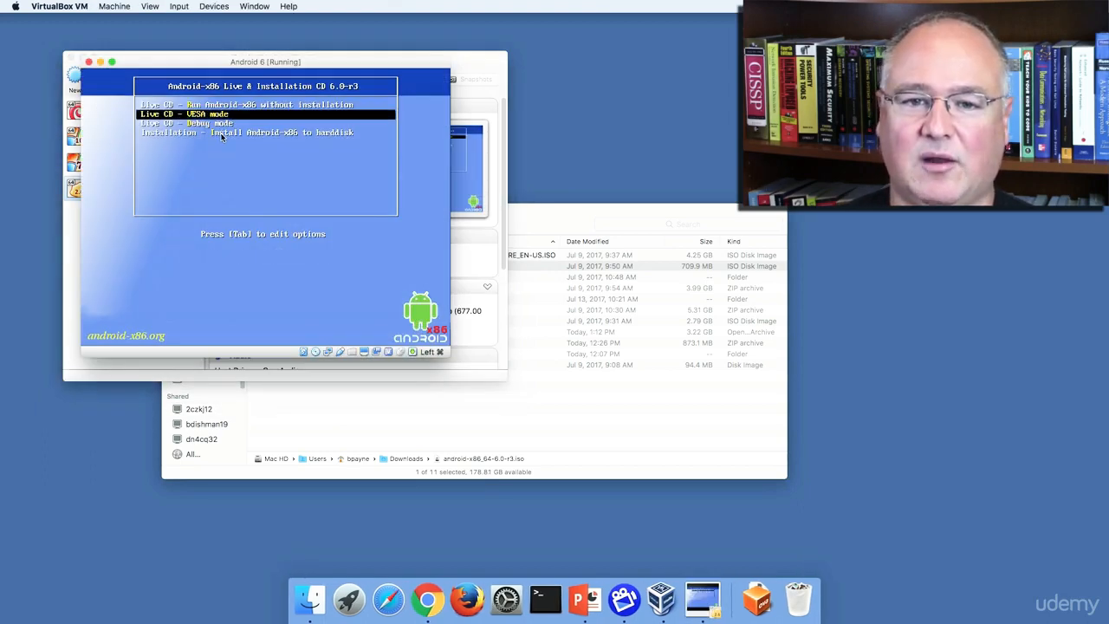
pyautogui.press('Down')
pyautogui.press('Down')
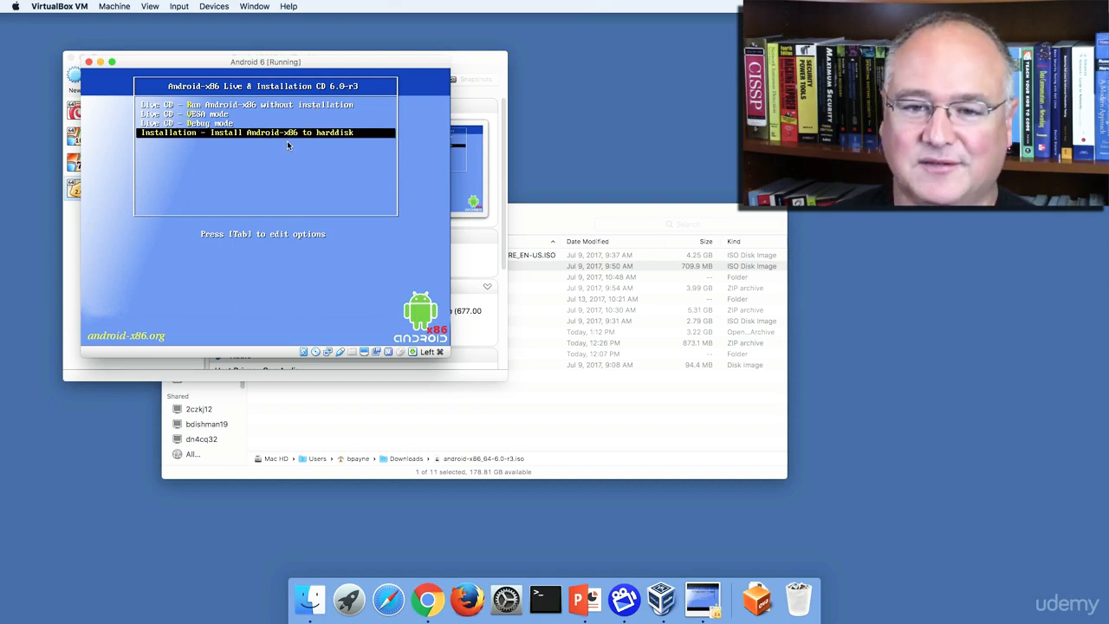
pyautogui.press('Return')
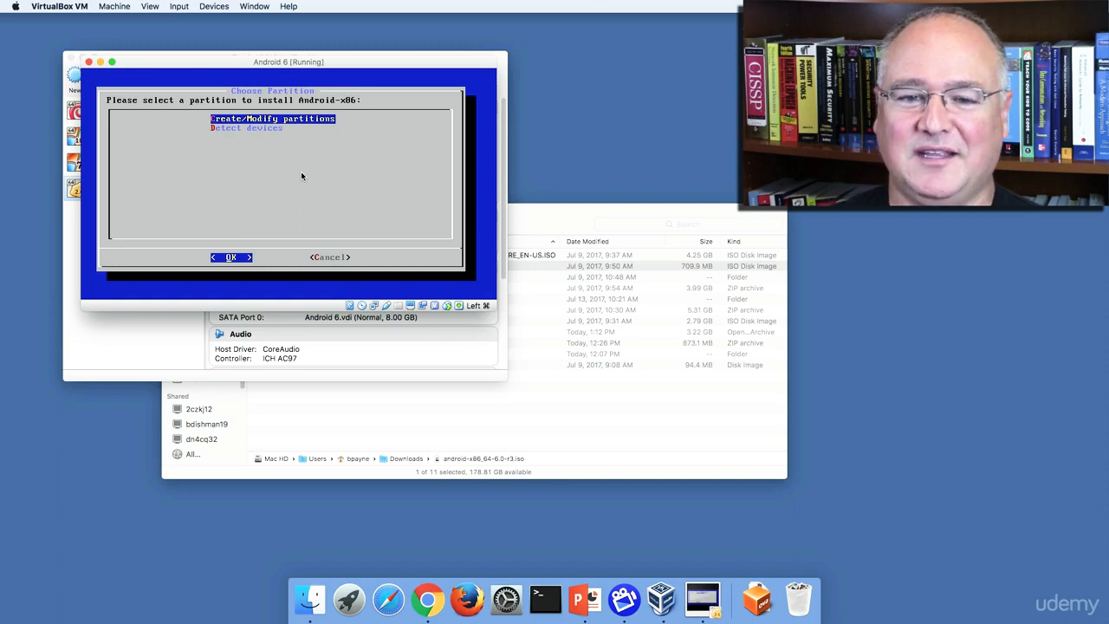
# Step: Open the partition editor without GPT and create a new primary partition of 8587.19 MB from the free space
pyautogui.press('Return')
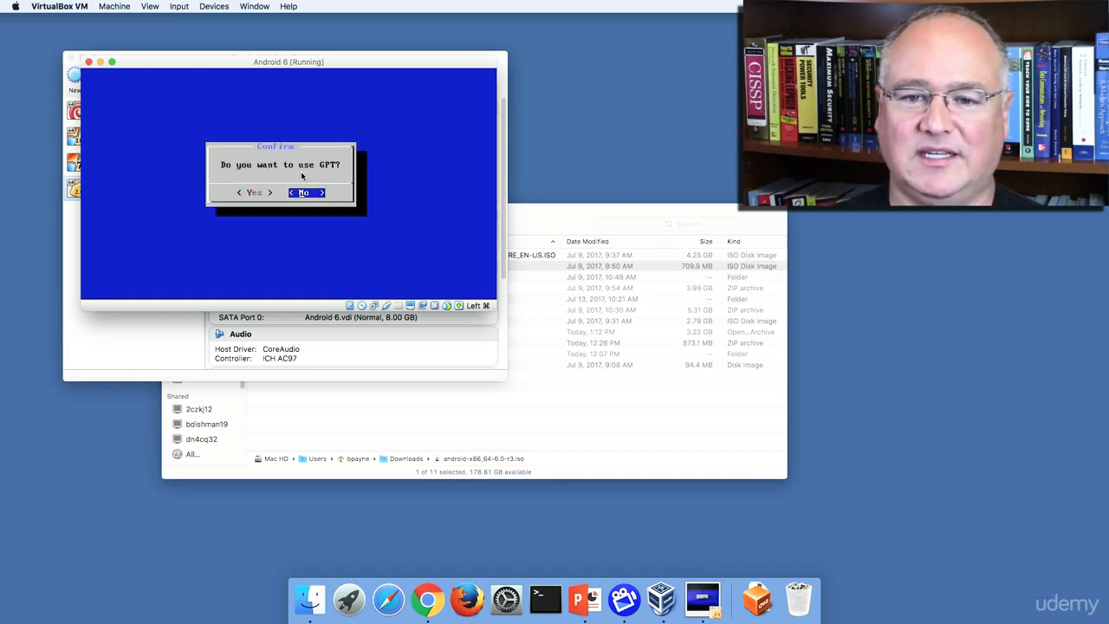
pyautogui.press('Return')
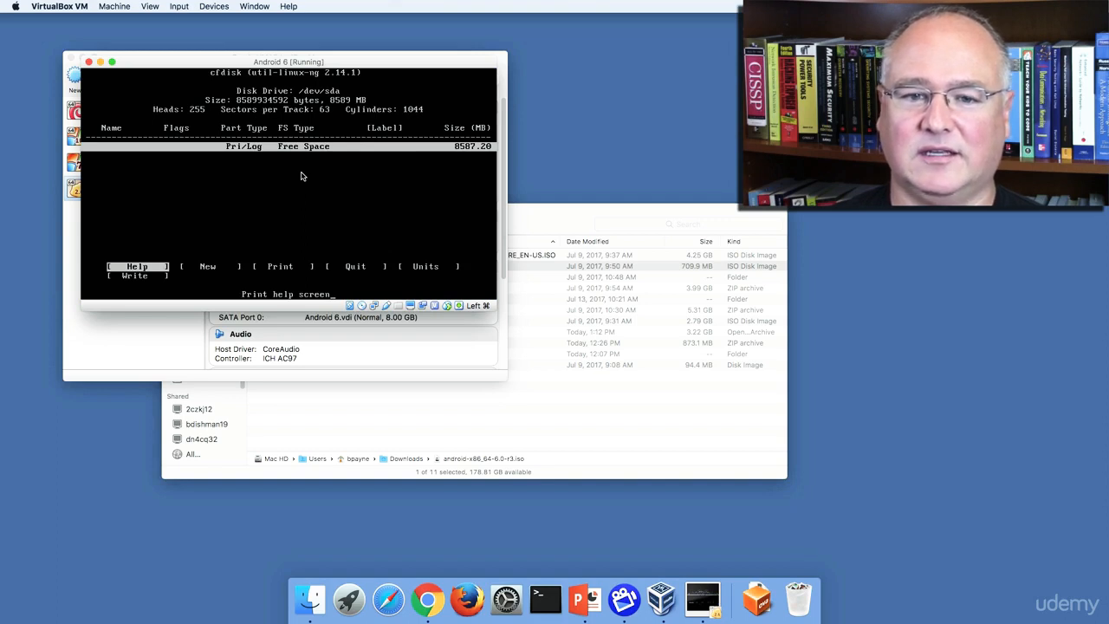
pyautogui.press('Right')
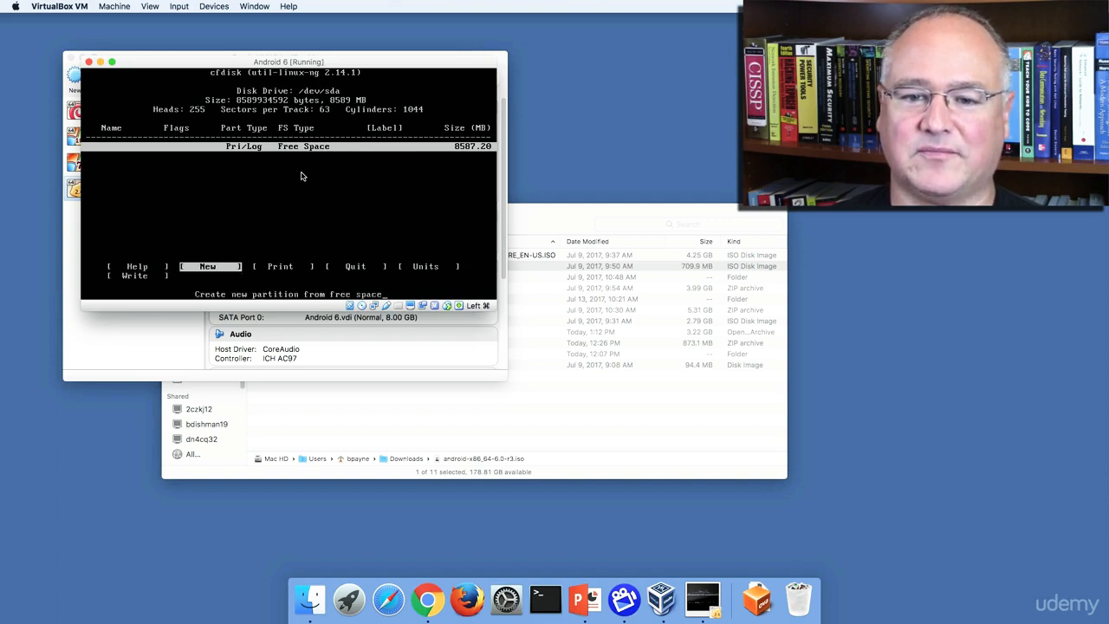
pyautogui.press('Return')
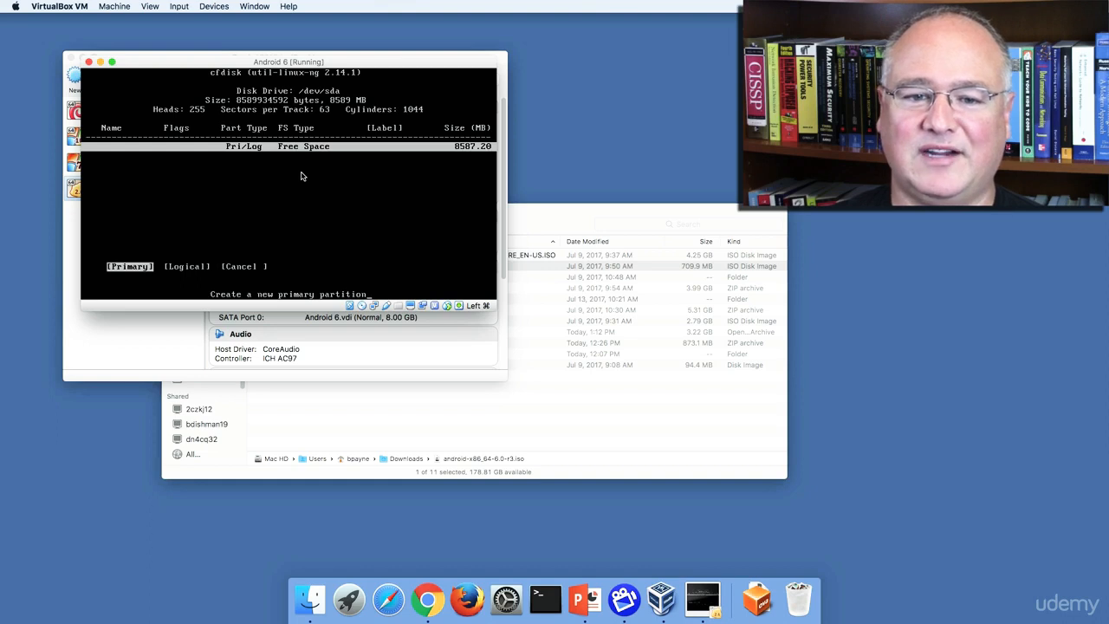
pyautogui.press('Return')
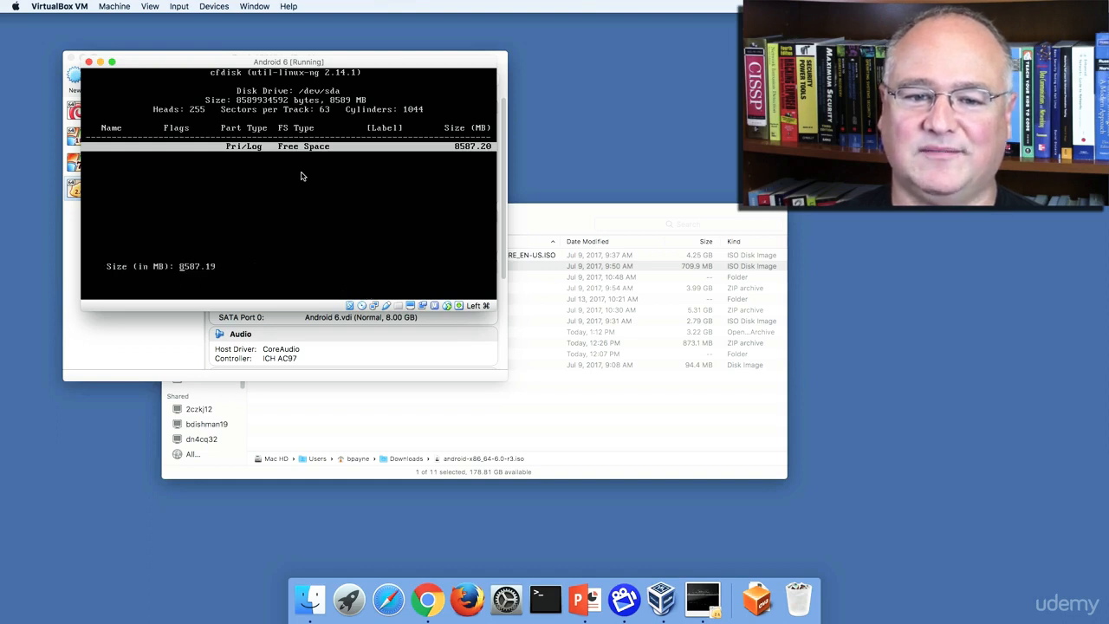
pyautogui.press('Return')
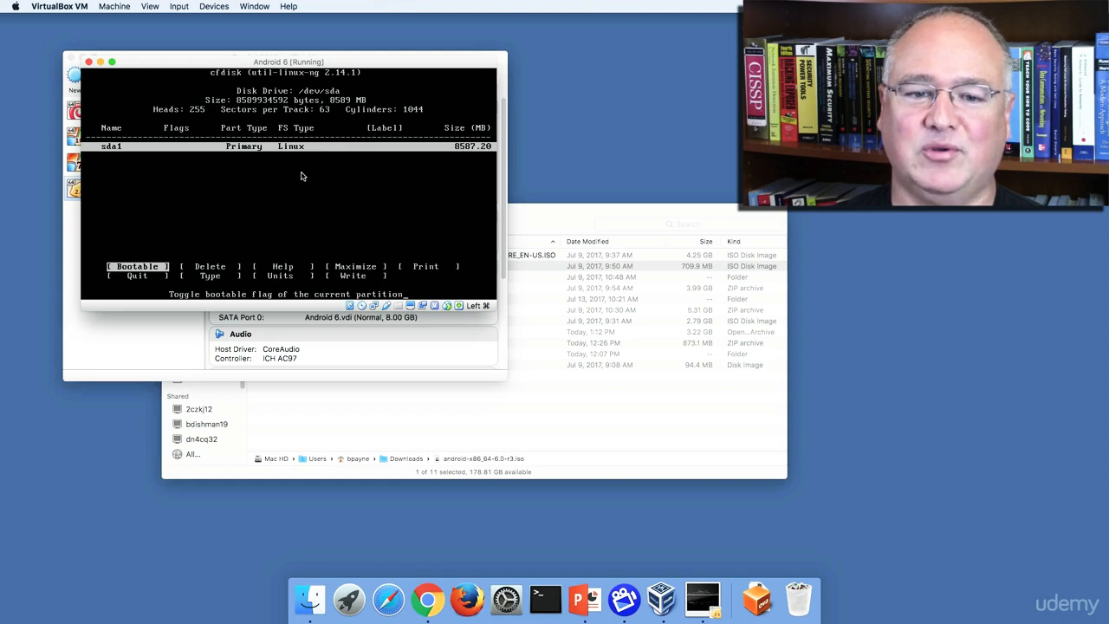
# Step: Turn on the bootable flag for the sda1 partition
pyautogui.press('Return')
pyautogui.press('Right')
pyautogui.press('Right')
pyautogui.press('Right')
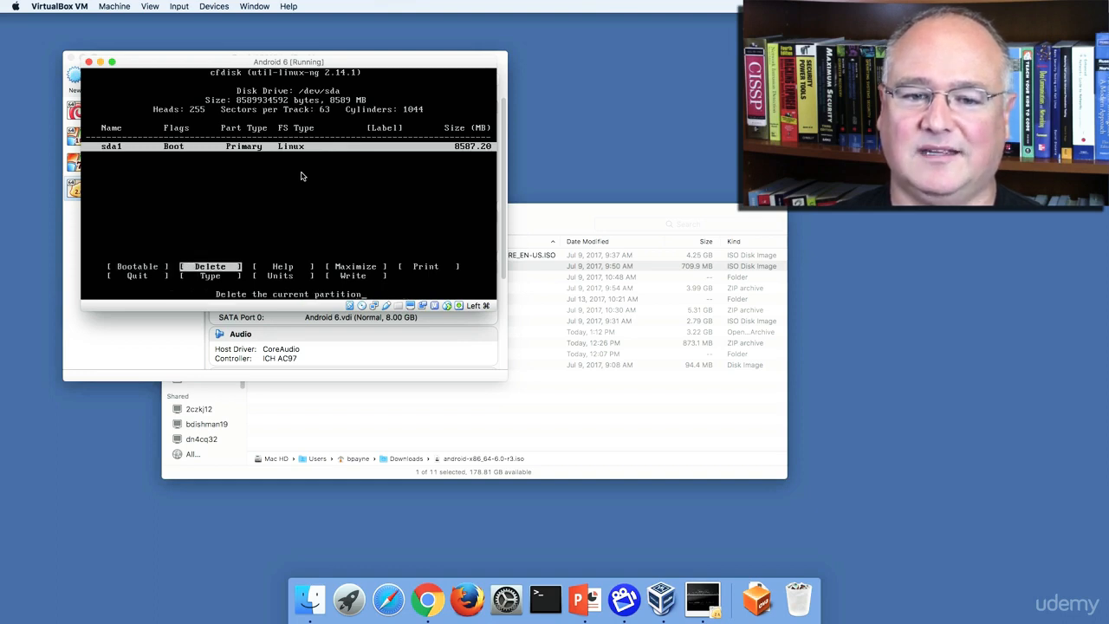
pyautogui.press('Left')
pyautogui.press('Left')
pyautogui.press('Left')
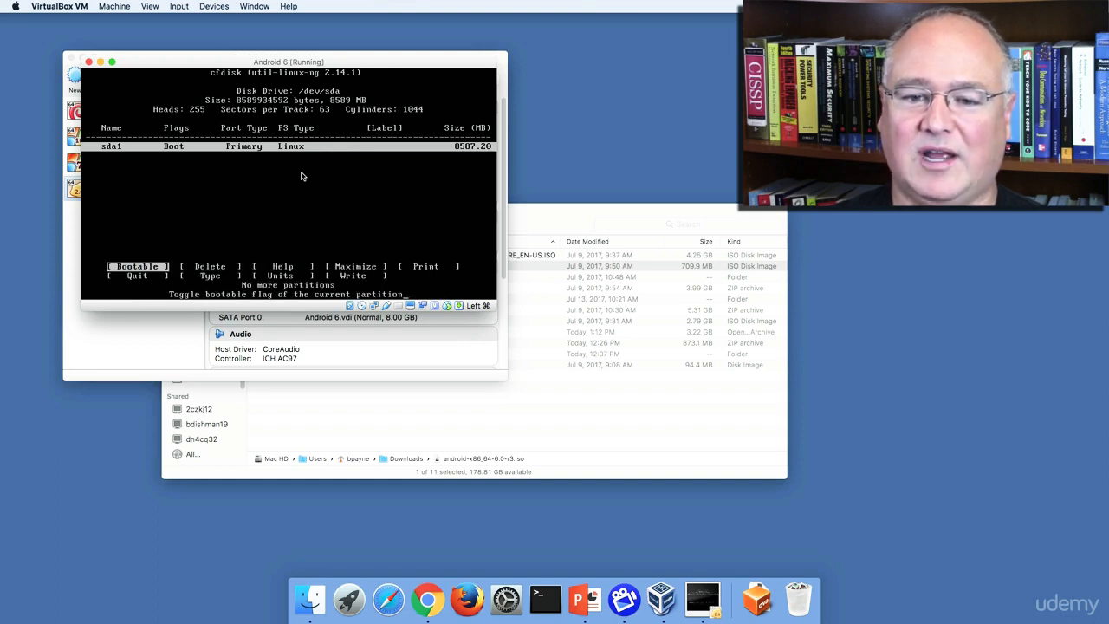
# Step: Write the partition table to disk, confirming with yes, and quit the partition editor
pyautogui.press('Right')
pyautogui.press('Right')
pyautogui.press('Right')
pyautogui.press('Right')
pyautogui.press('Right')
pyautogui.press('Right')
pyautogui.press('Right')
pyautogui.press('Right')
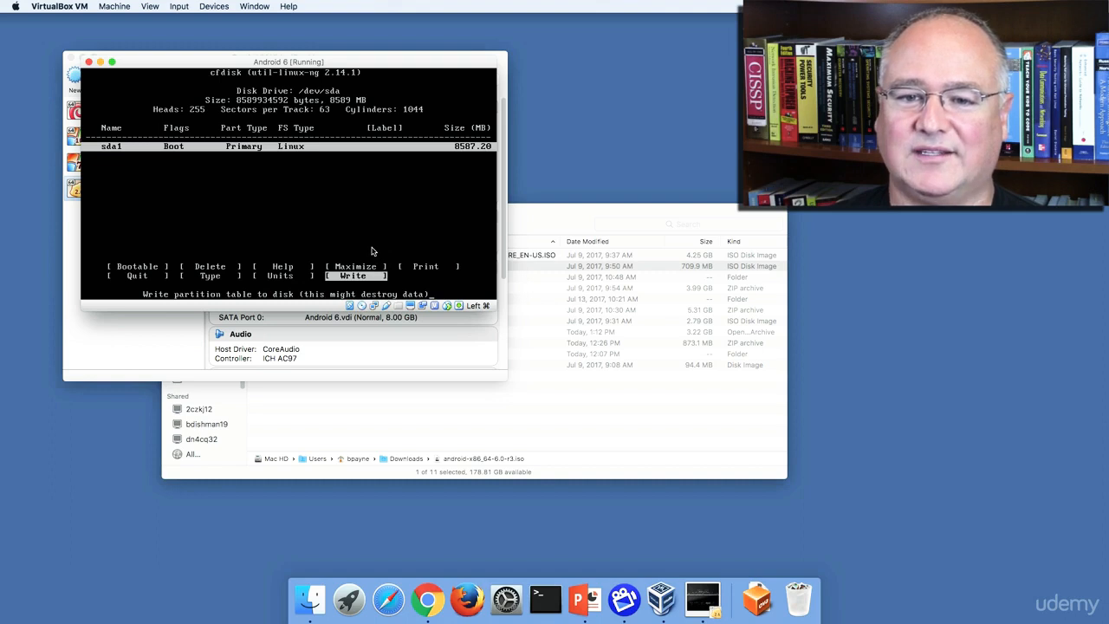
pyautogui.press('Return')
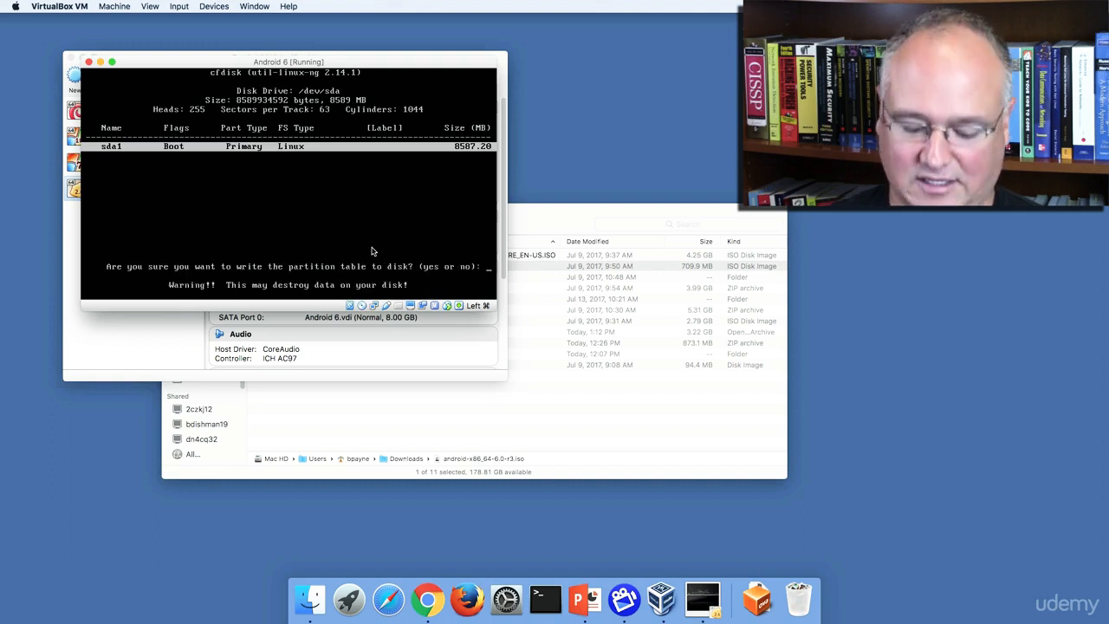
pyautogui.write('ye')
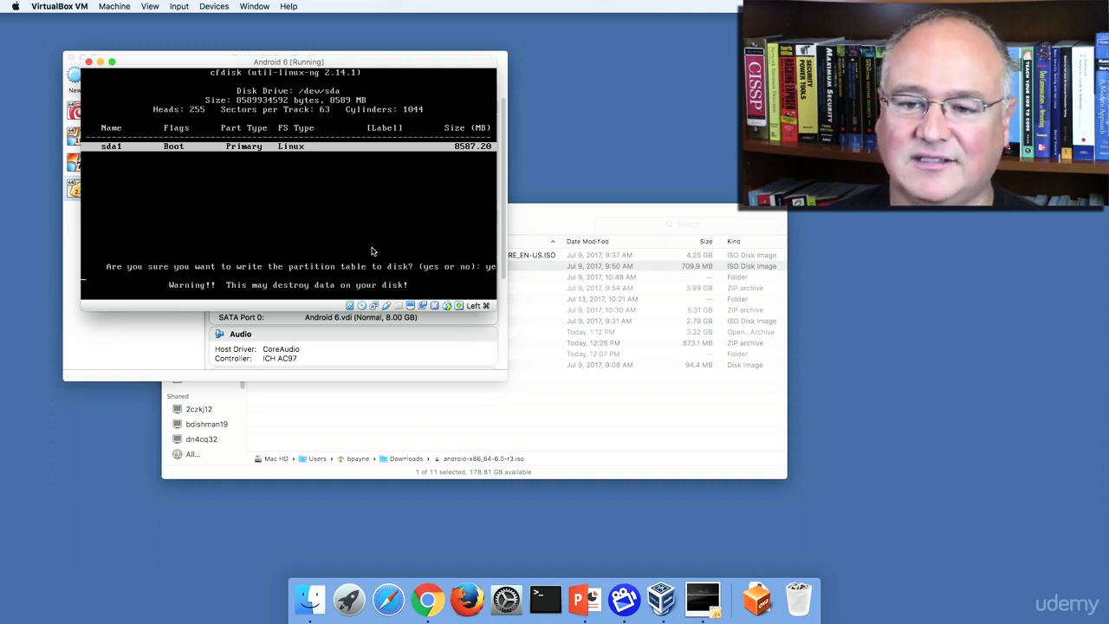
pyautogui.press('Return')
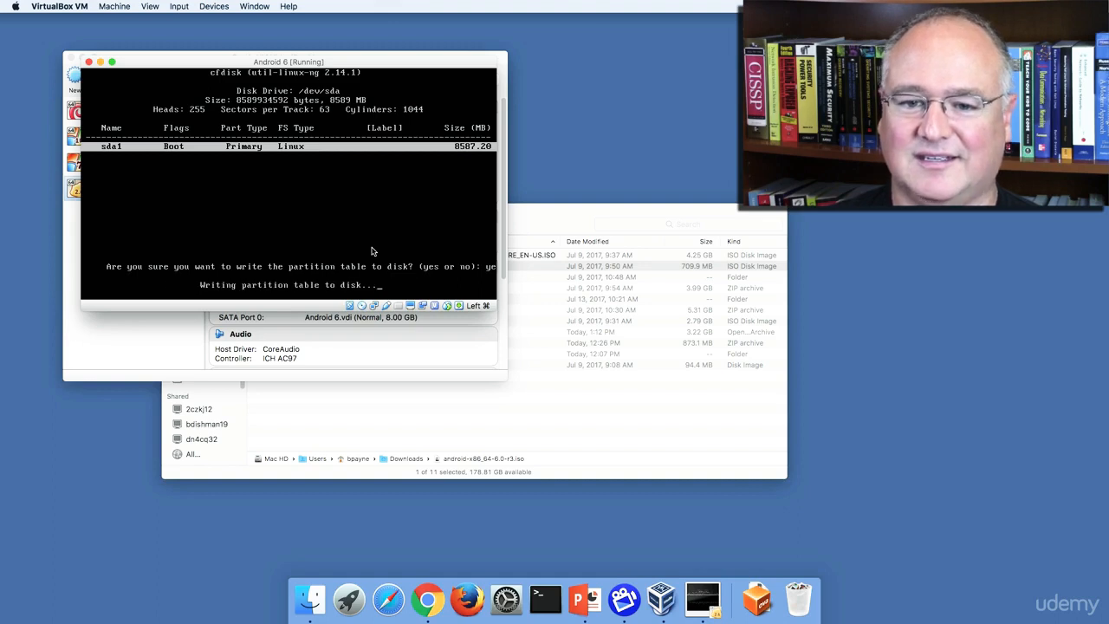
pyautogui.press('Down')
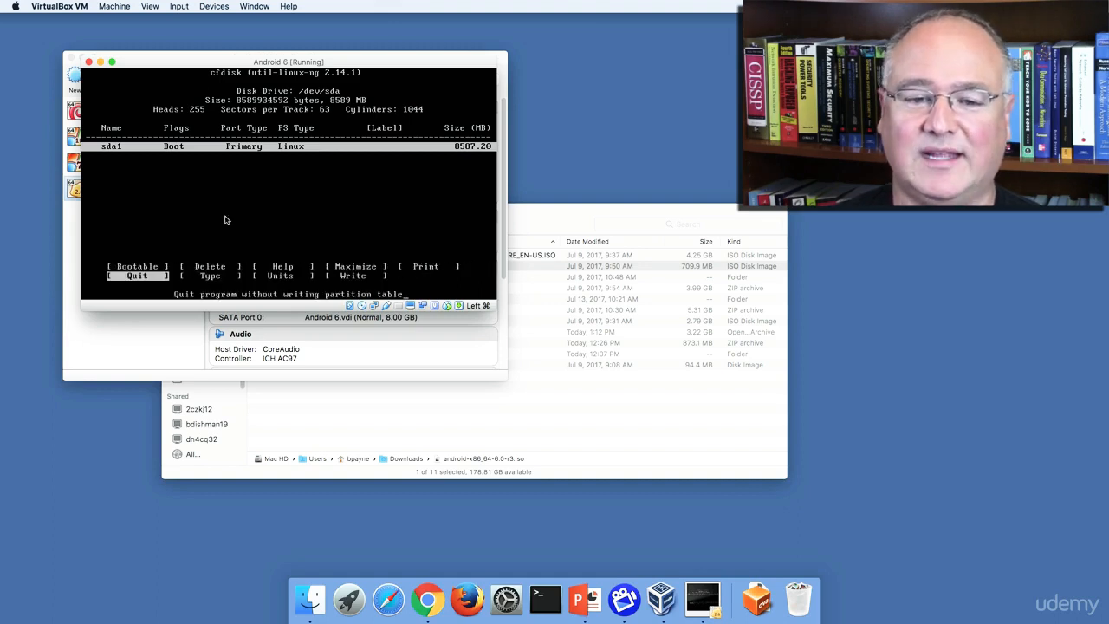
pyautogui.press('Return')
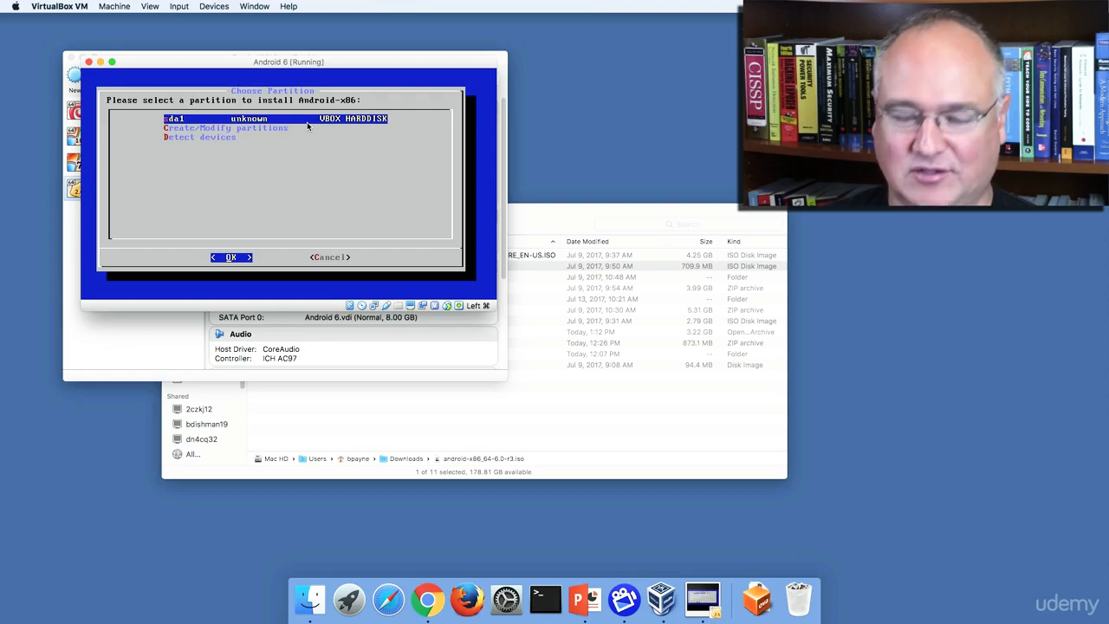
# Step: Choose sda1 as the partition for installing Android-x86 and format it as ext4
pyautogui.press('Return')
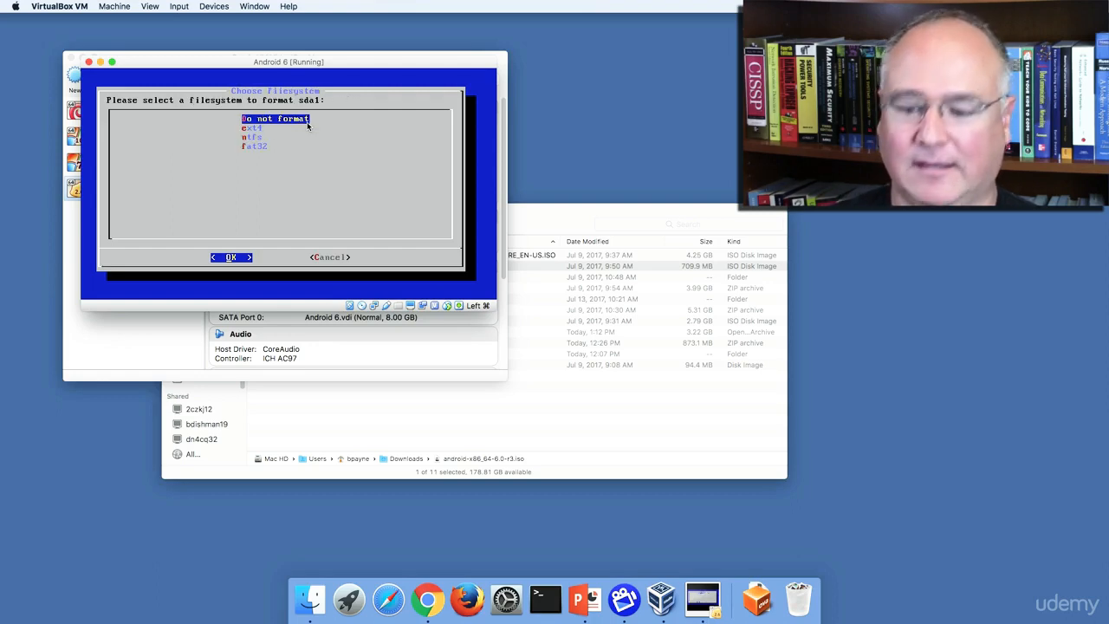
pyautogui.press('Down')
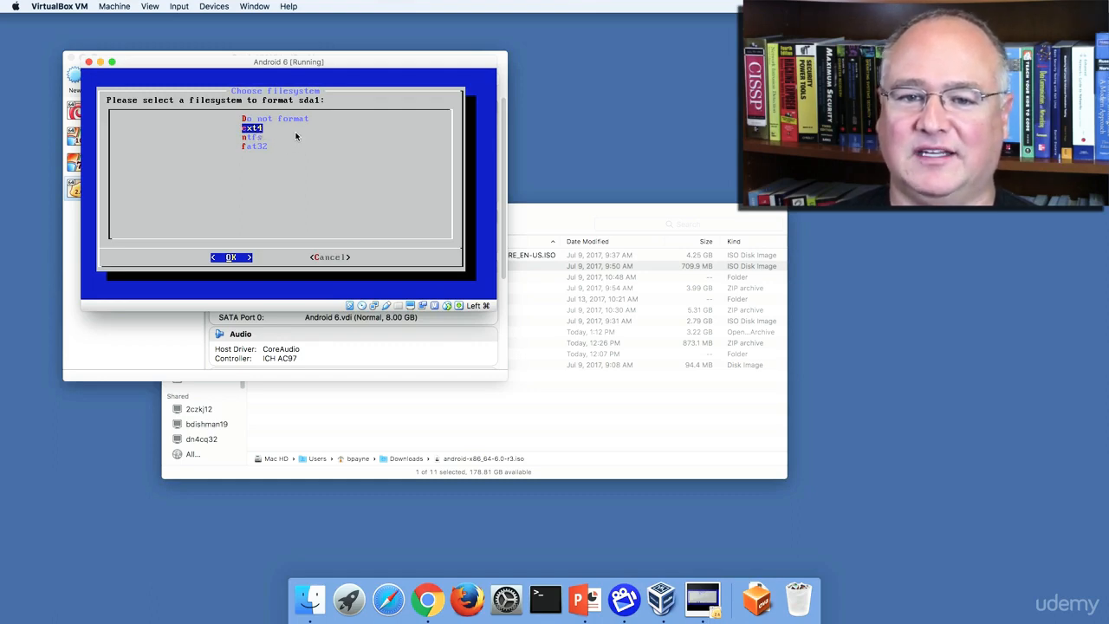
pyautogui.press('Return')
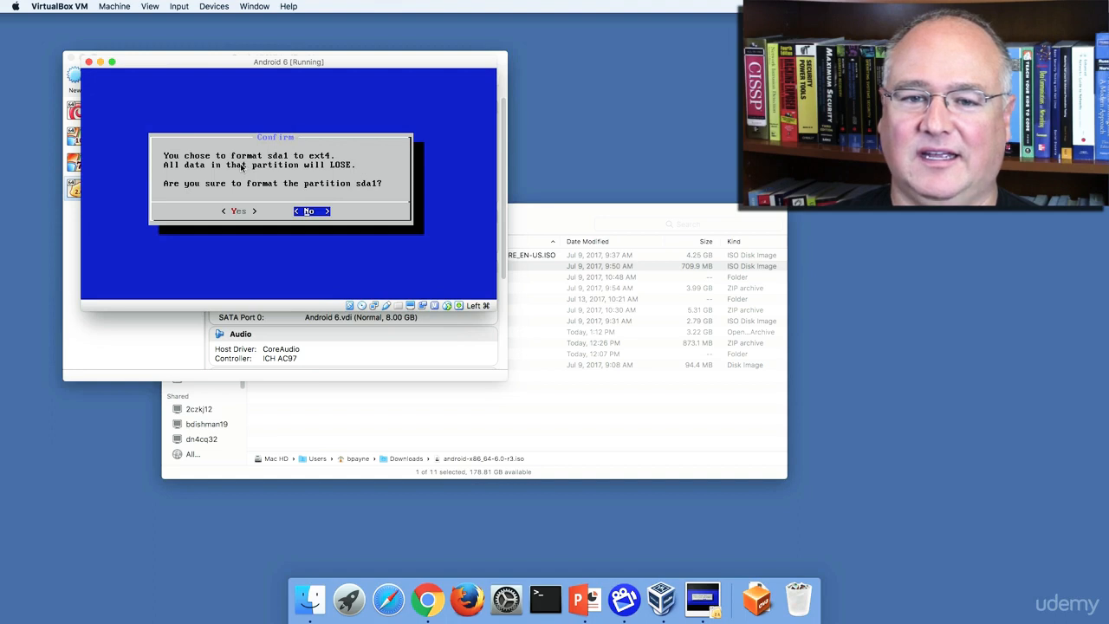
pyautogui.press('Left')
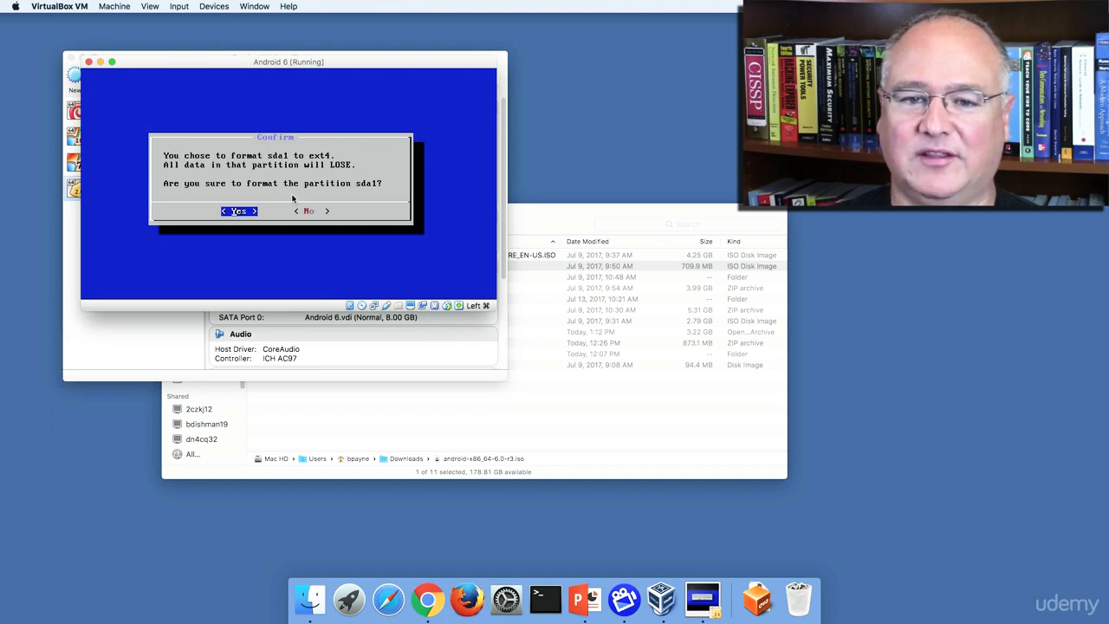
pyautogui.press('Return')
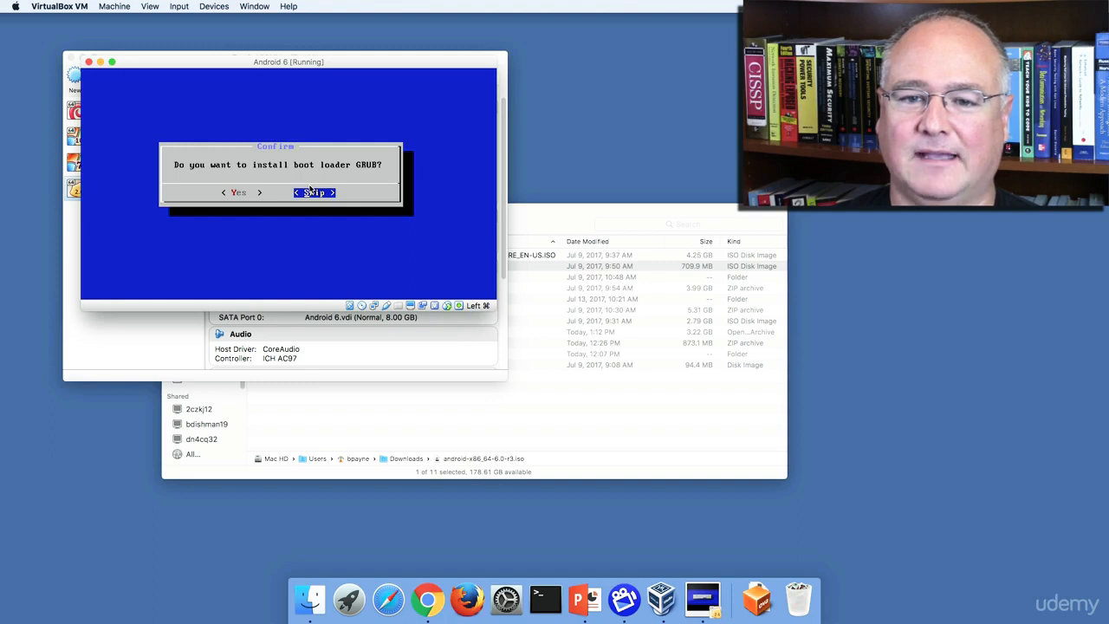
# Step: Install the GRUB boot loader and install the /system directory as read-write
pyautogui.press('Left')
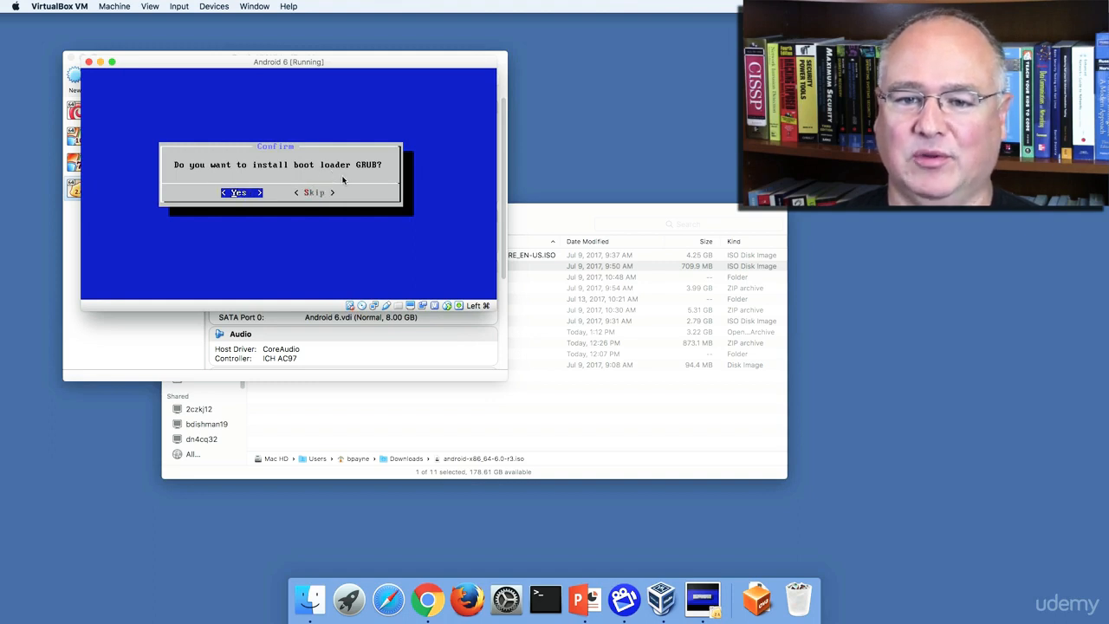
pyautogui.press('Return')
pyautogui.press('Left')
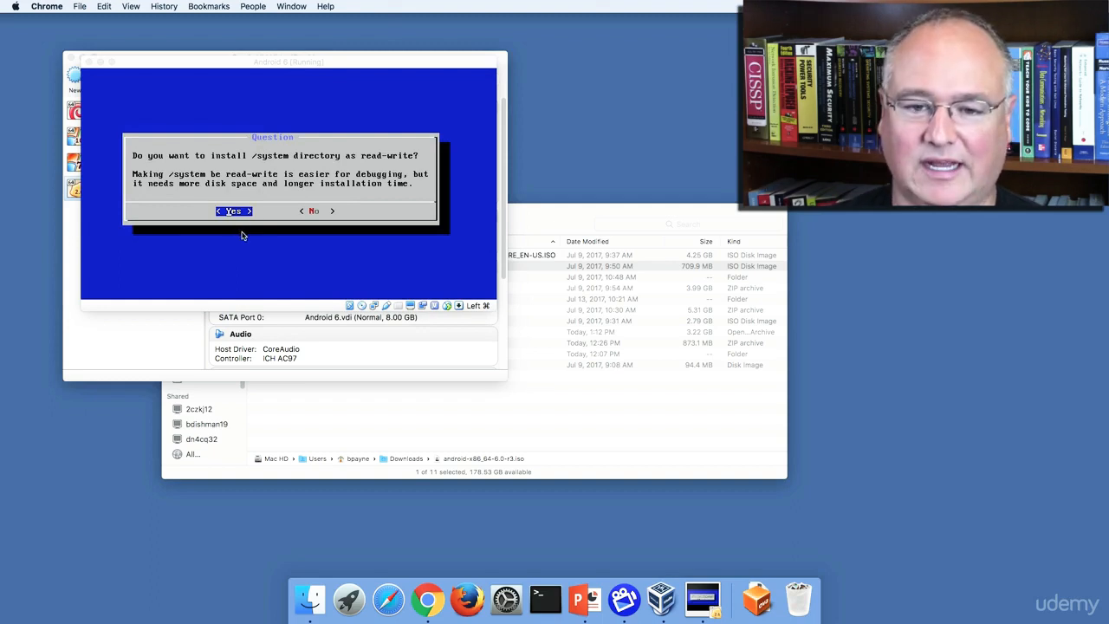
pyautogui.click(242, 235)
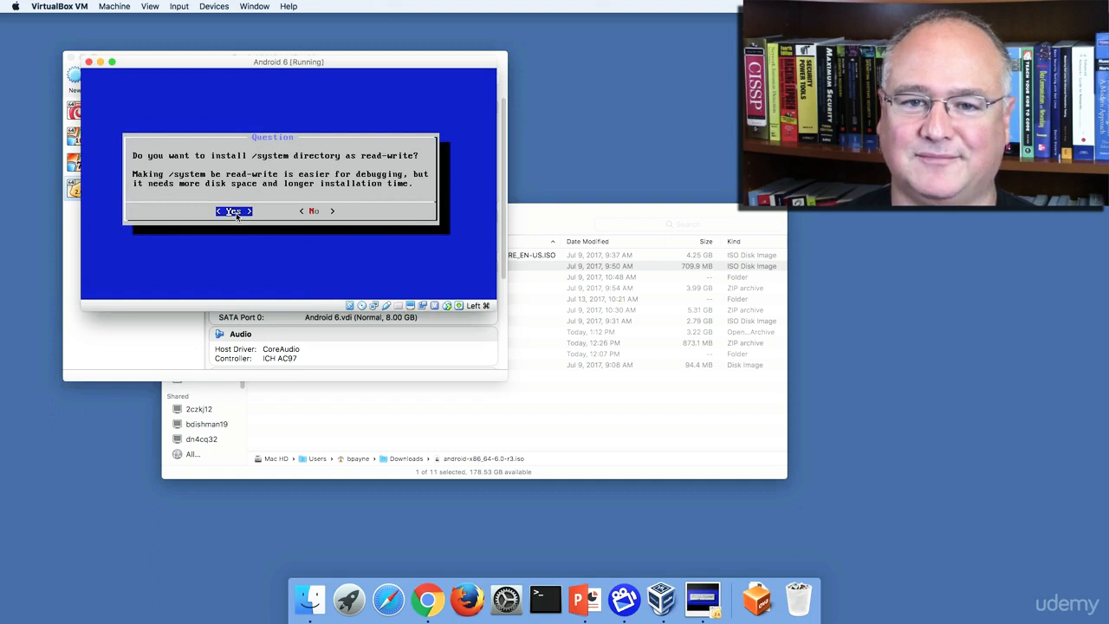
pyautogui.click(236, 216)
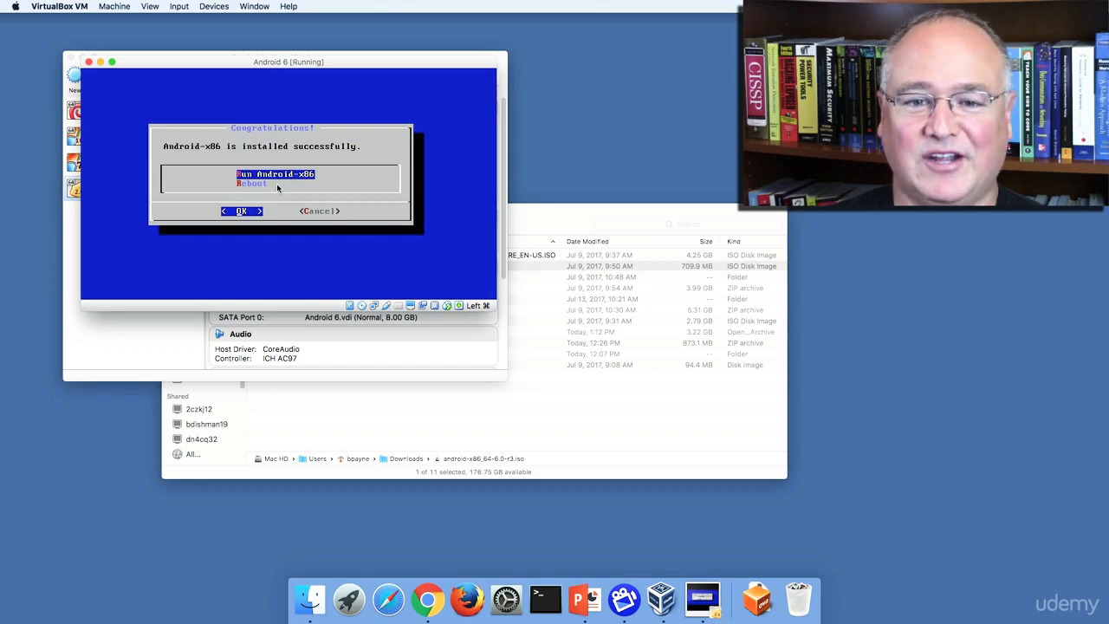
# Step: Run the installed Android-x86 and skip the Wi-Fi network setup
pyautogui.press('Return')
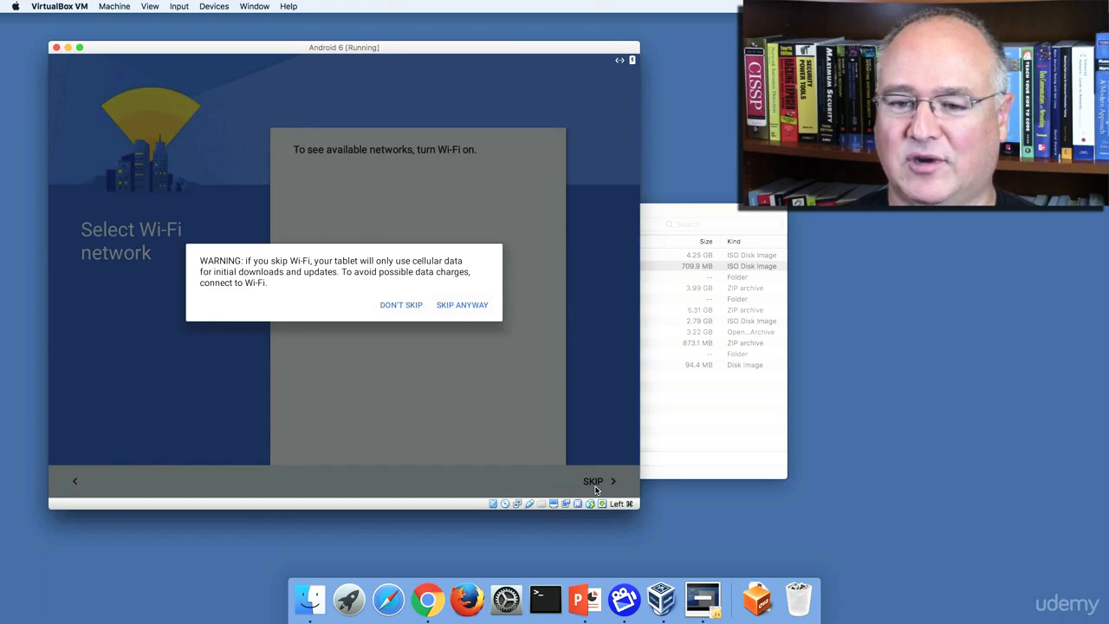
pyautogui.click(595, 488)
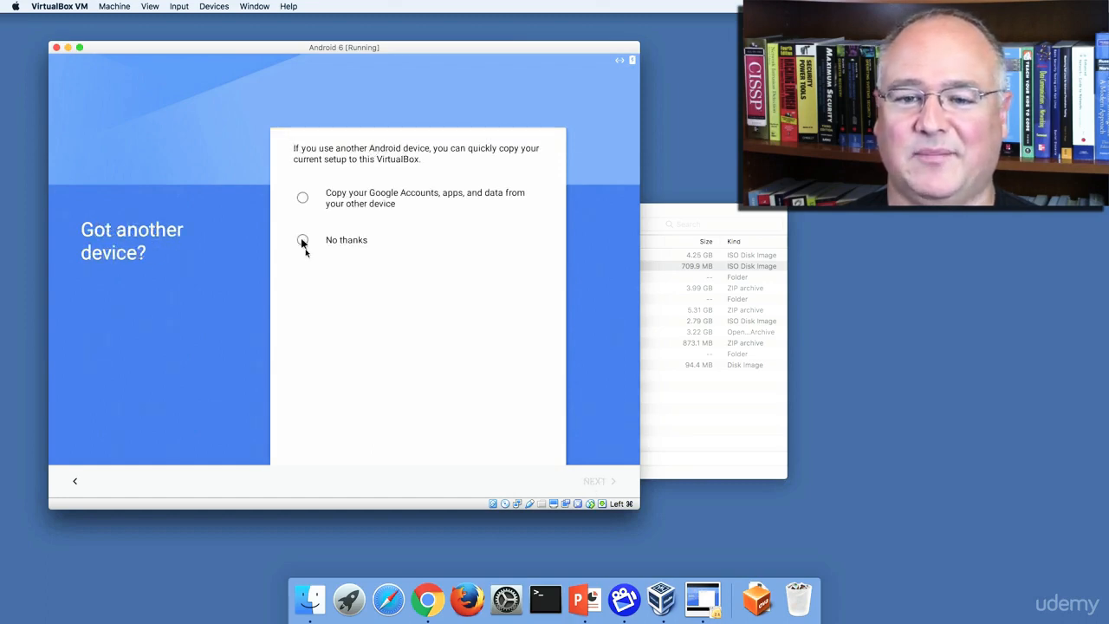
# Step: Decline copying the setup from another device and skip adding a Google account
pyautogui.click(302, 239)
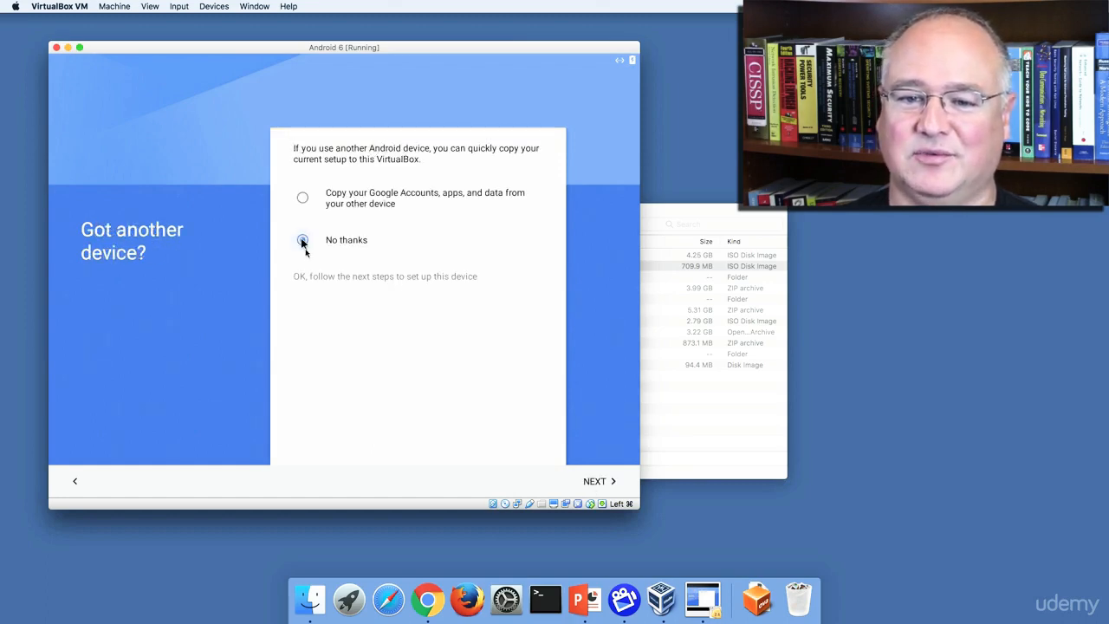
pyautogui.click(594, 482)
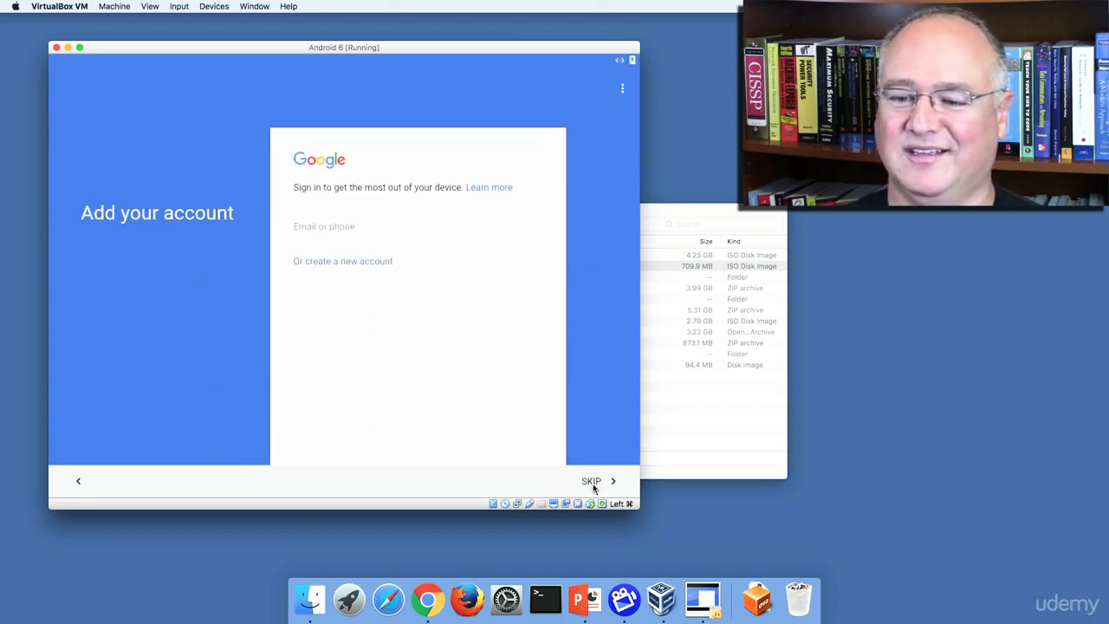
pyautogui.click(592, 482)
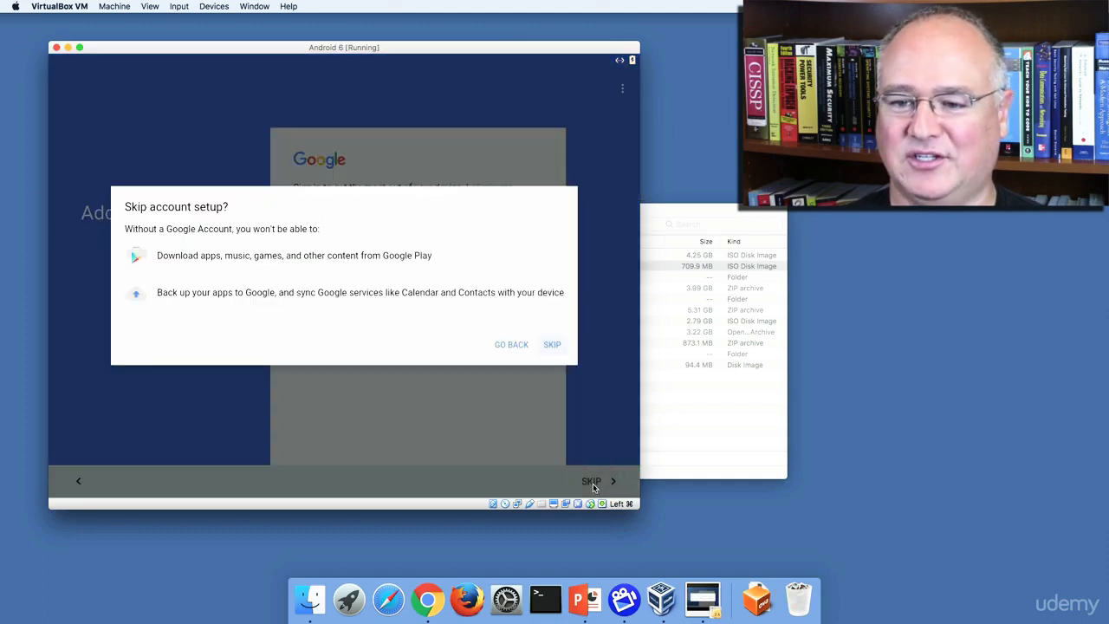
pyautogui.press('Return')
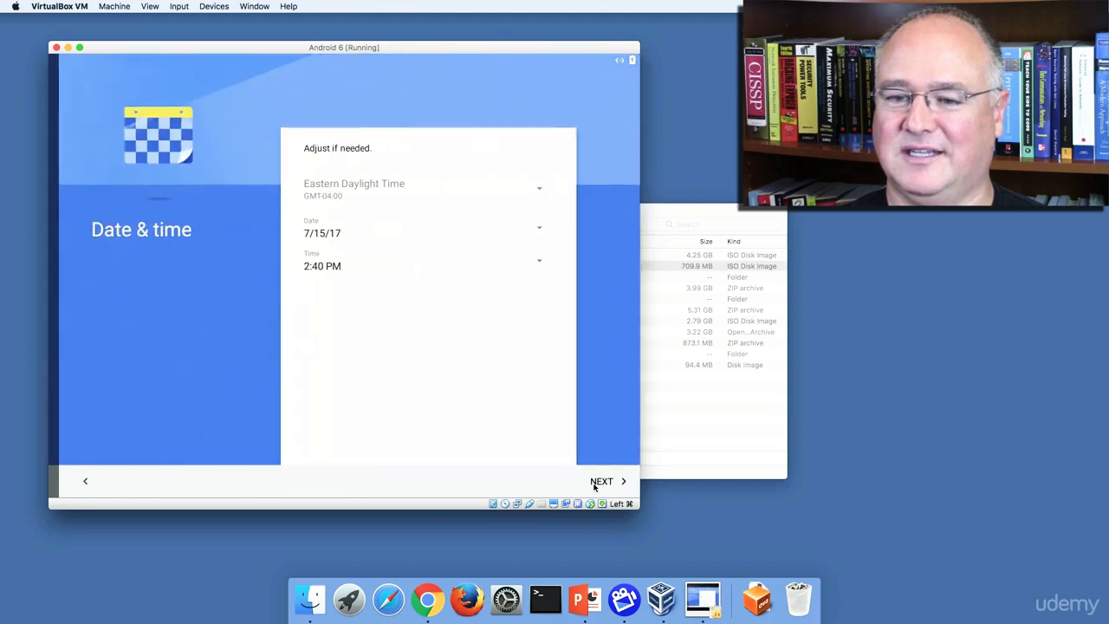
# Step: Finish the Android setup with the offered date, time, Google services and welcome options, choosing Not now for email
pyautogui.click(601, 481)
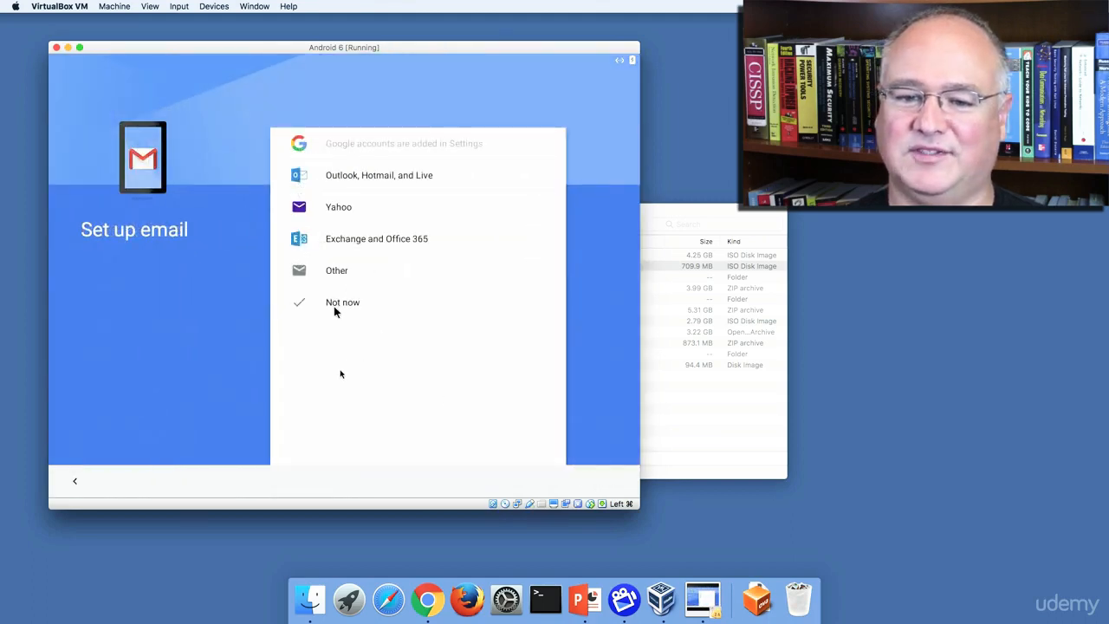
pyautogui.click(338, 303)
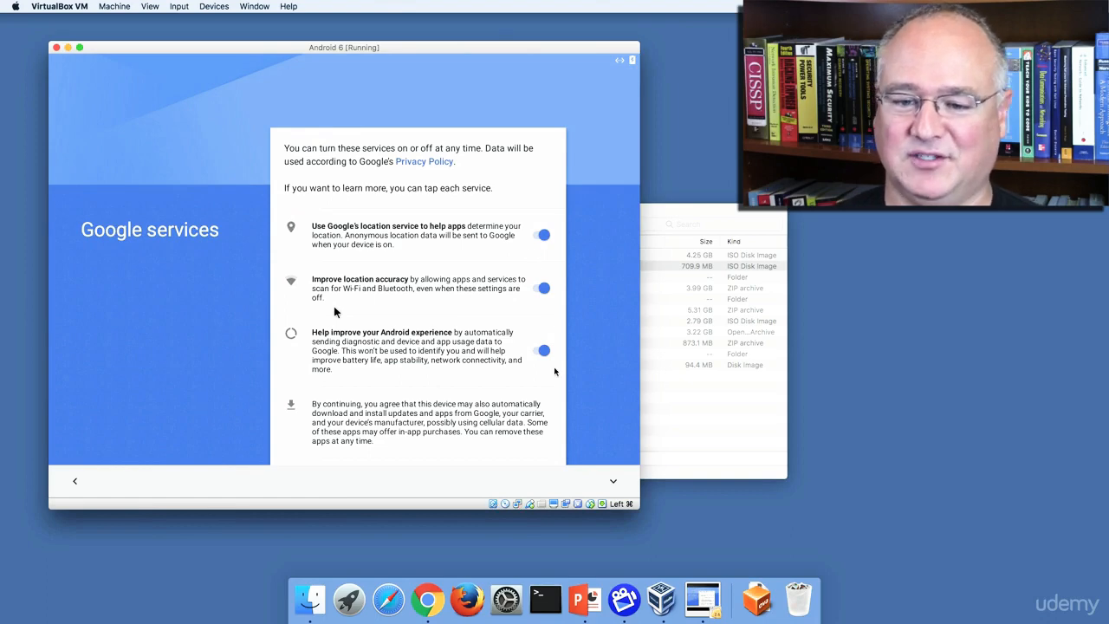
pyautogui.scroll(-2, 433, 398)
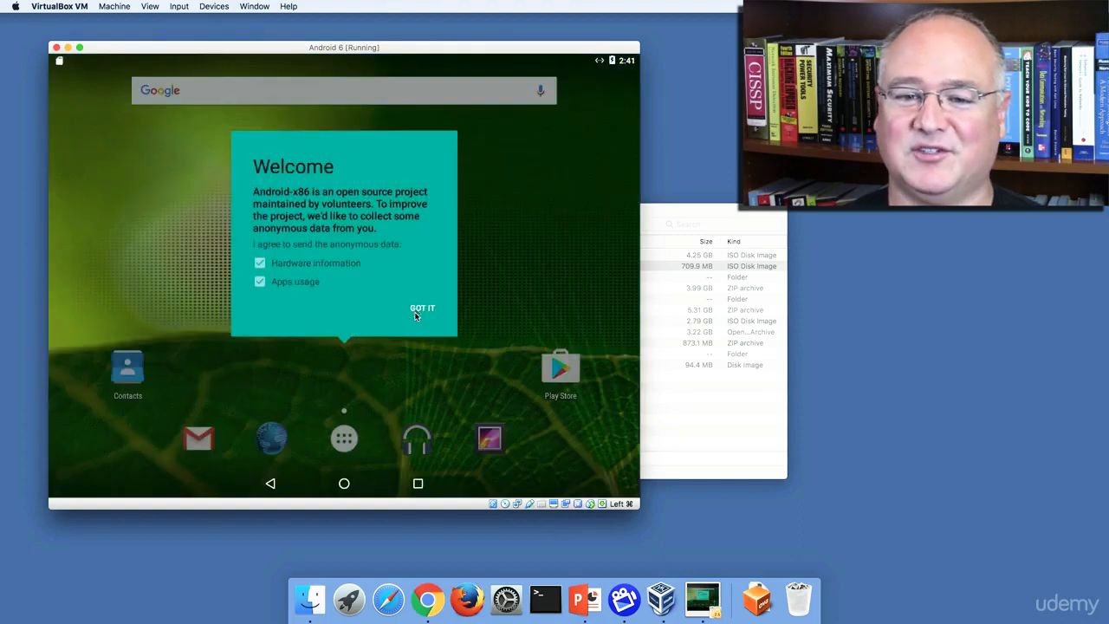
pyautogui.click(415, 313)
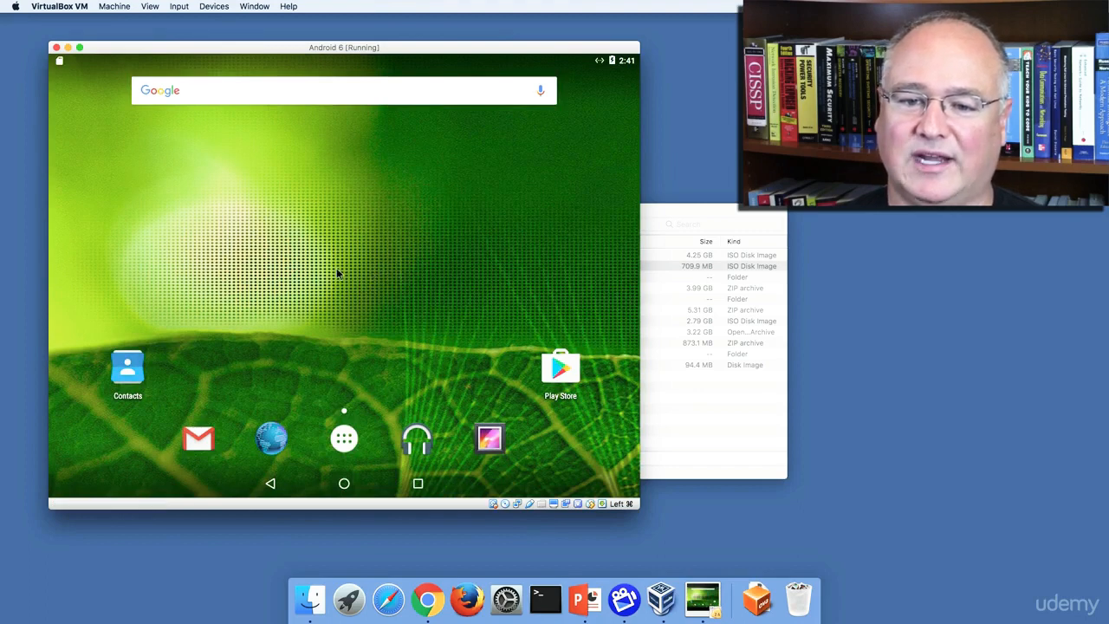
# Step: Enable mouse integration for the virtual machine and turn it off again
pyautogui.click(154, 7)
pyautogui.moveTo(178, 6)
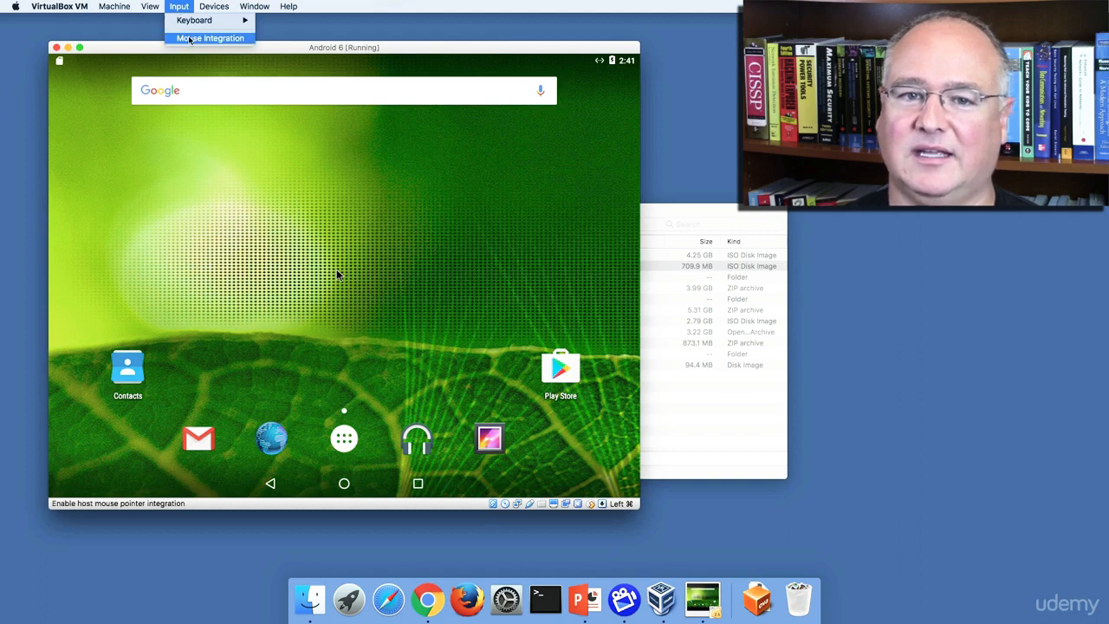
pyautogui.click(189, 39)
pyautogui.click(180, 8)
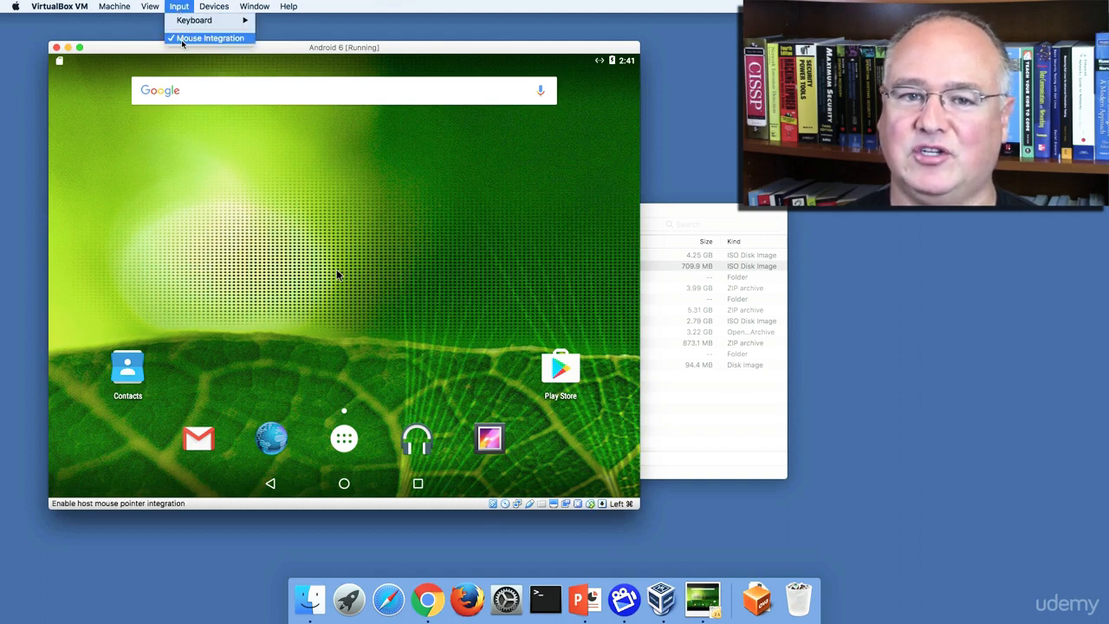
pyautogui.click(186, 39)
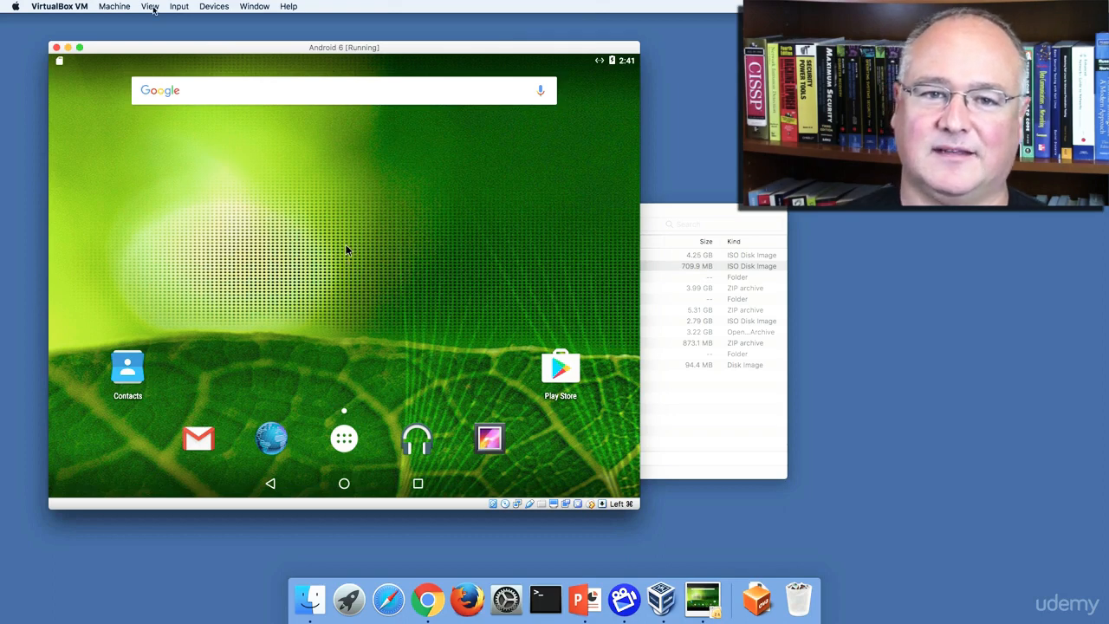
pyautogui.click(152, 7)
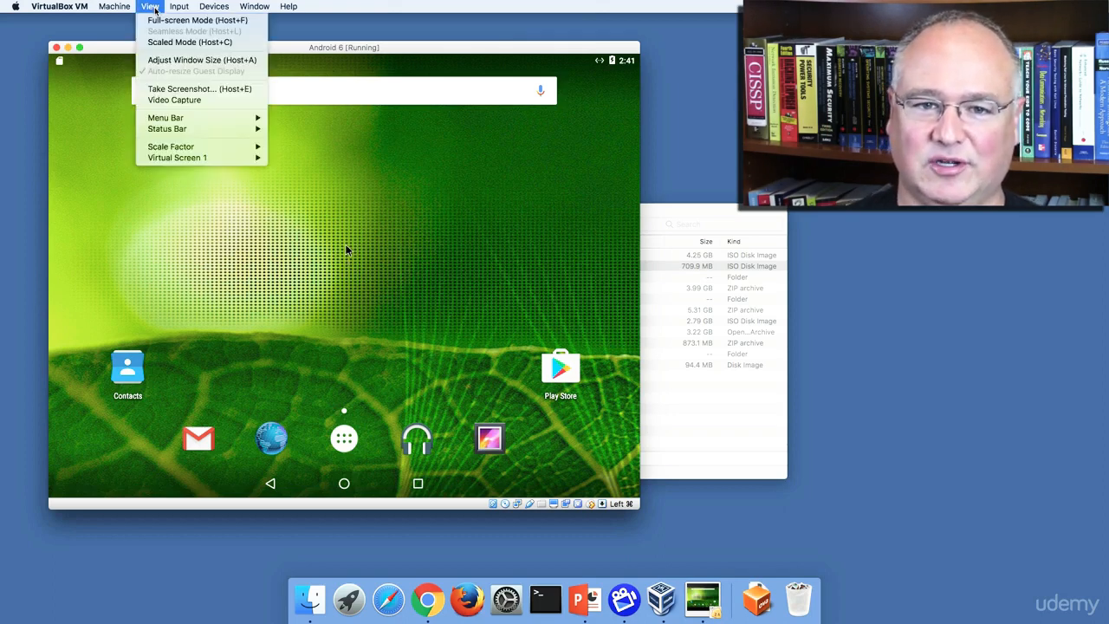
pyautogui.moveTo(179, 7)
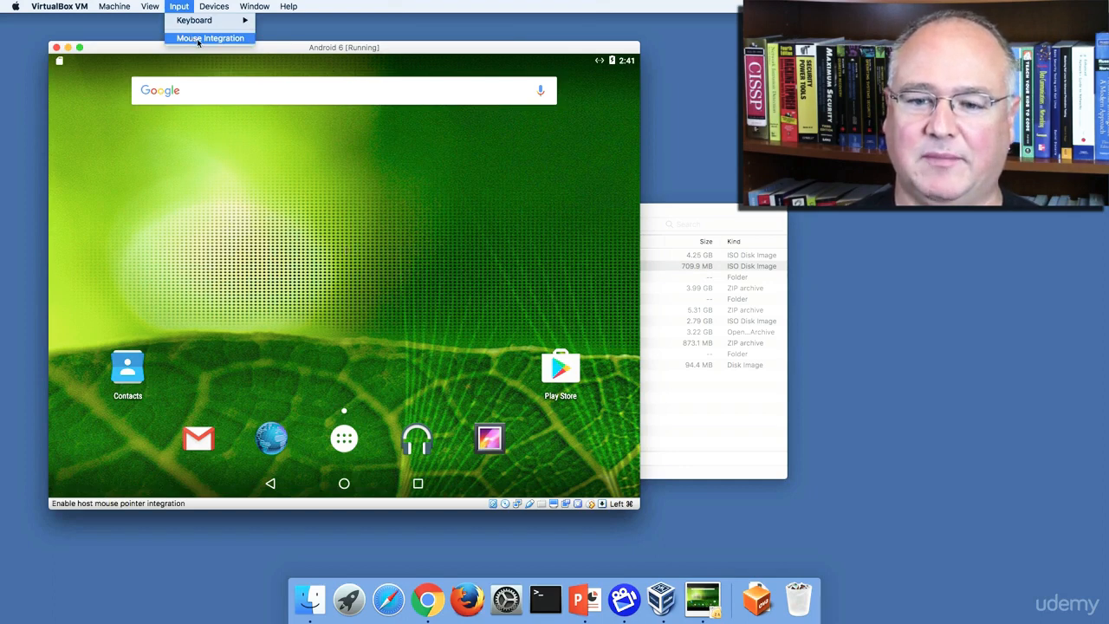
pyautogui.click(301, 227)
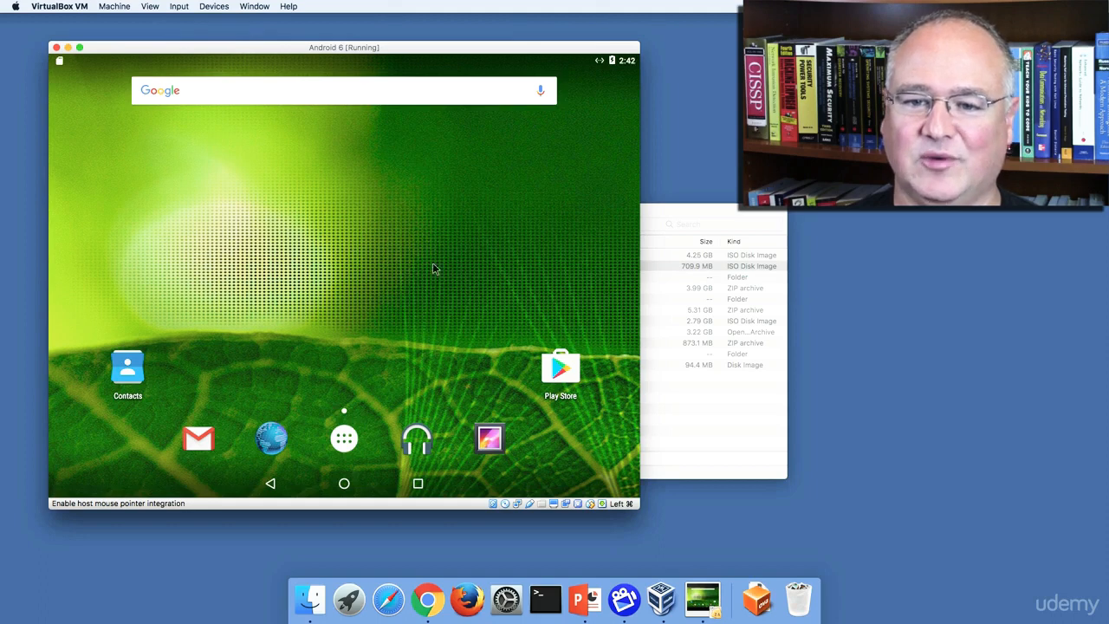
# Step: Capture the mouse pointer in the virtual machine and show all installed Android apps
pyautogui.click(320, 223)
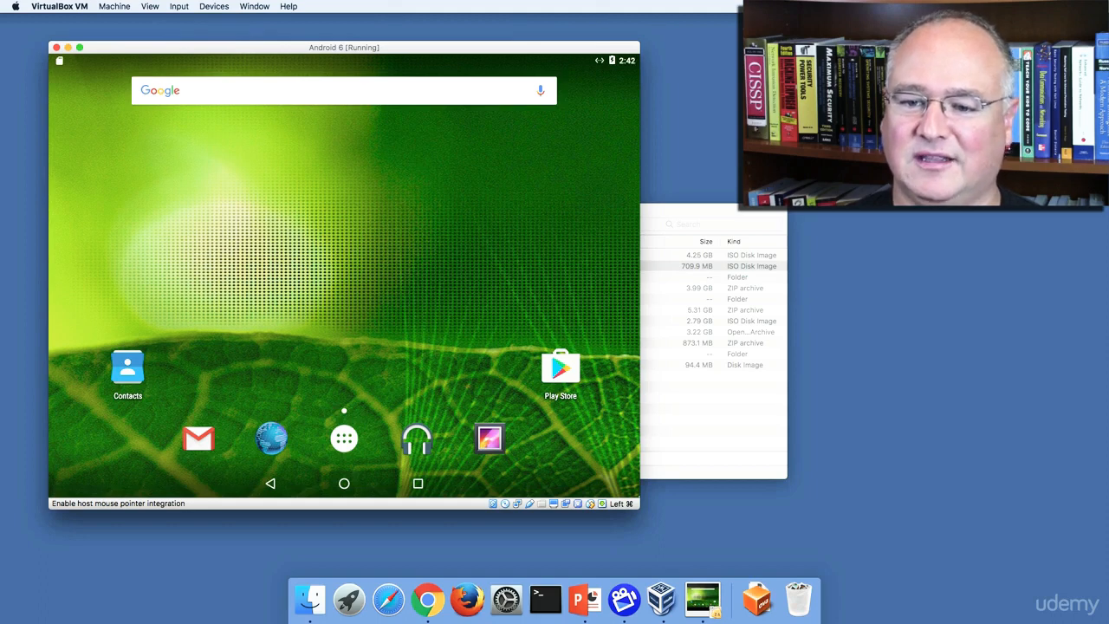
pyautogui.click(343, 440)
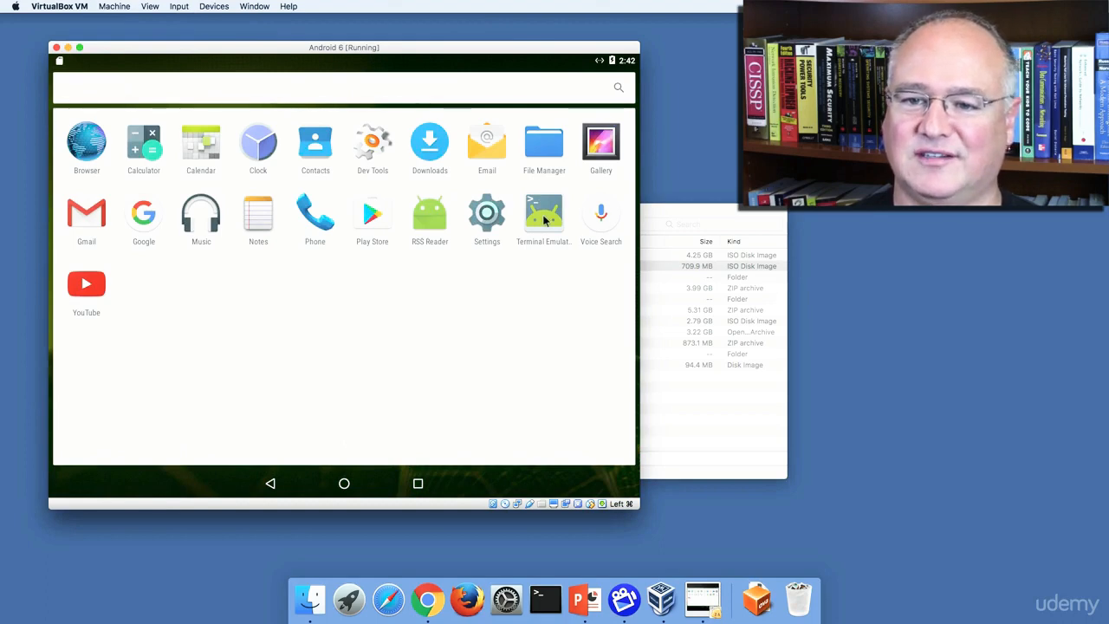
# Step: Unlock the developer options in Android's Settings by repeatedly selecting the build number under About tablet, and return to the settings list
pyautogui.click(495, 223)
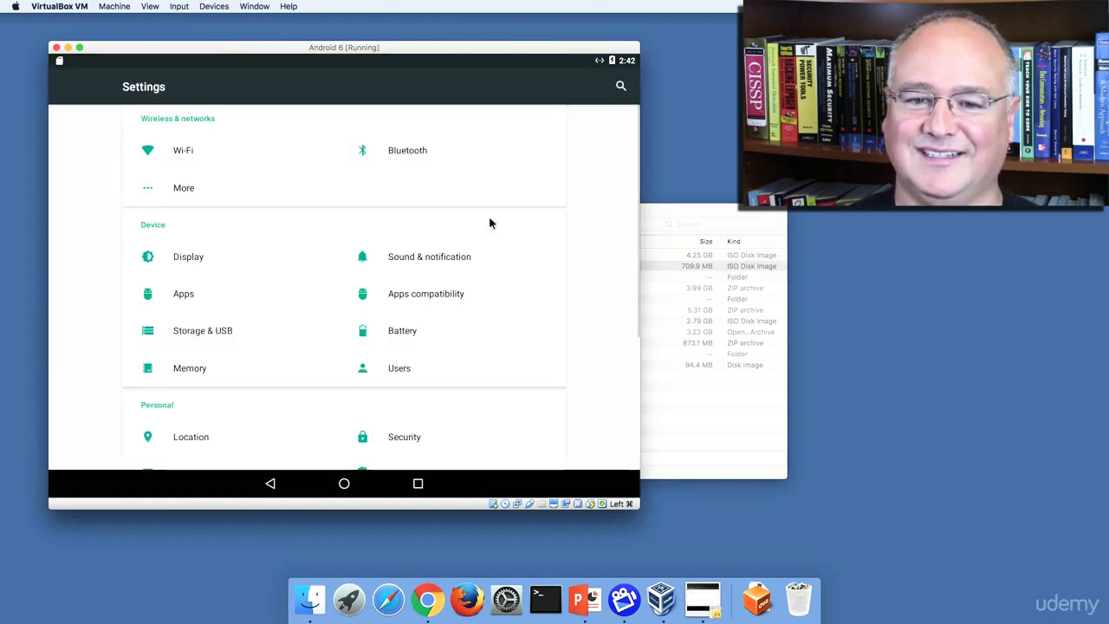
pyautogui.moveTo(391, 315); pyautogui.dragTo(355, 83)
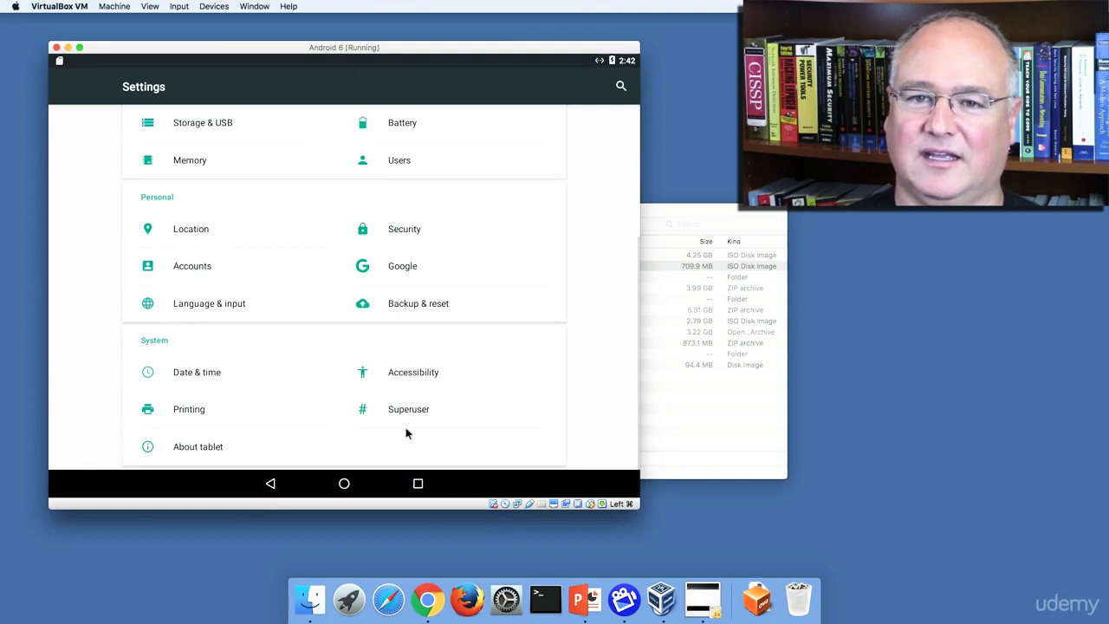
pyautogui.moveTo(405, 434); pyautogui.dragTo(399, 265)
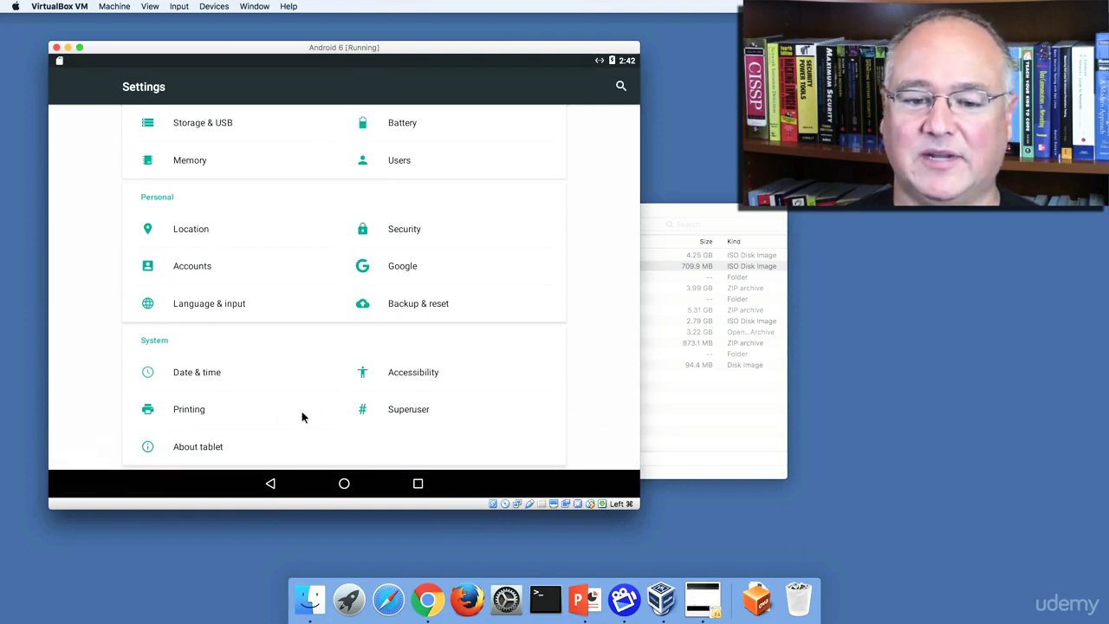
pyautogui.click(198, 448)
pyautogui.moveTo(248, 432); pyautogui.dragTo(228, 220)
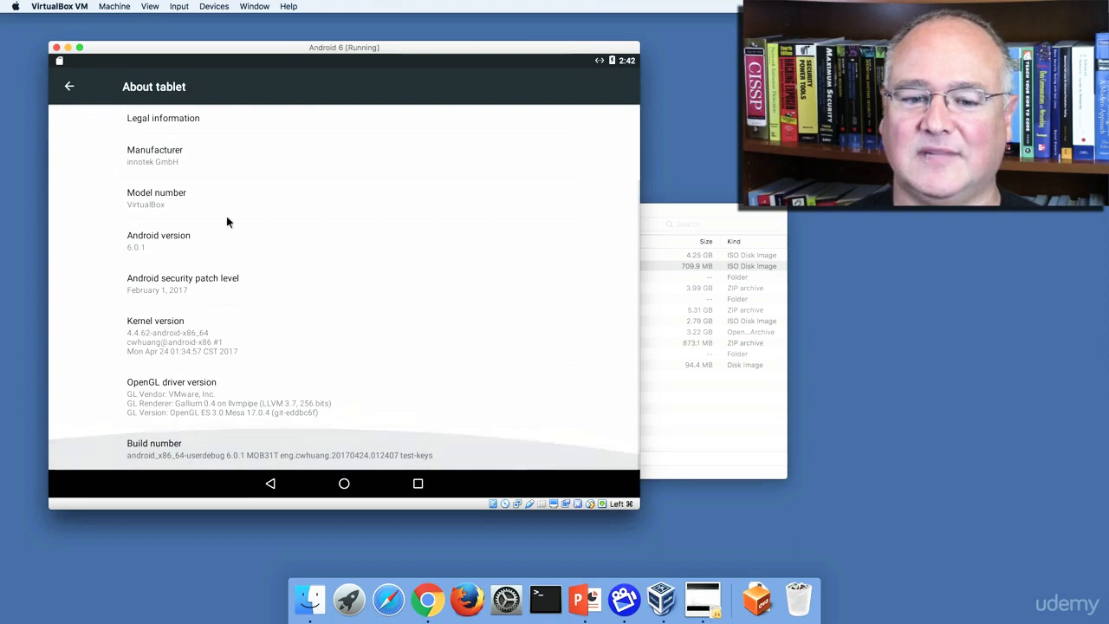
pyautogui.click(165, 452)
pyautogui.click(165, 451)
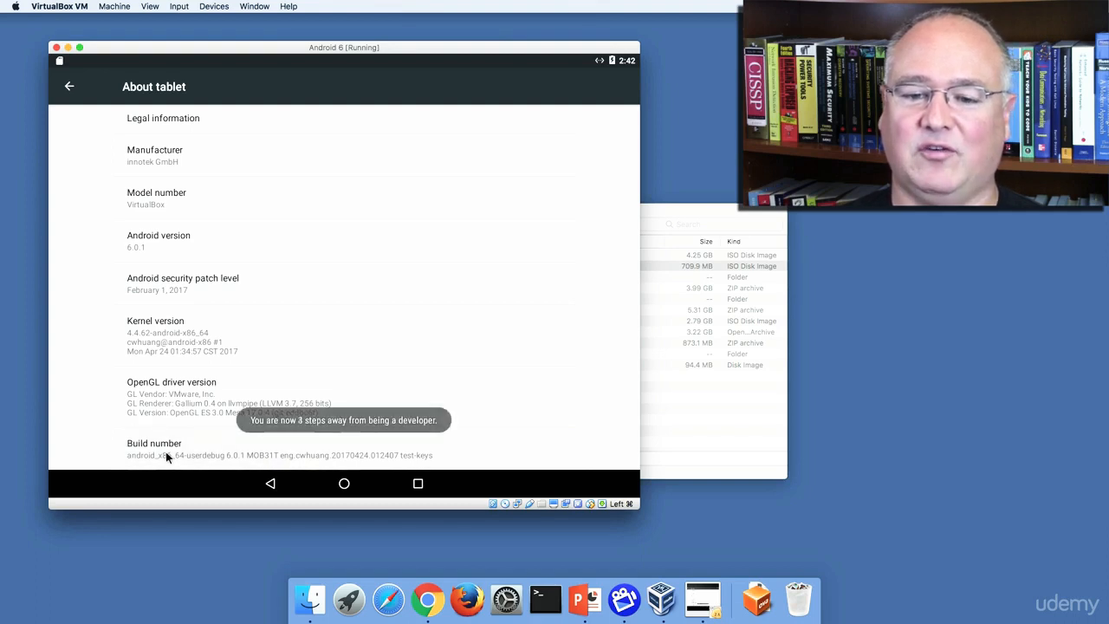
pyautogui.click(166, 451)
pyautogui.click(166, 451)
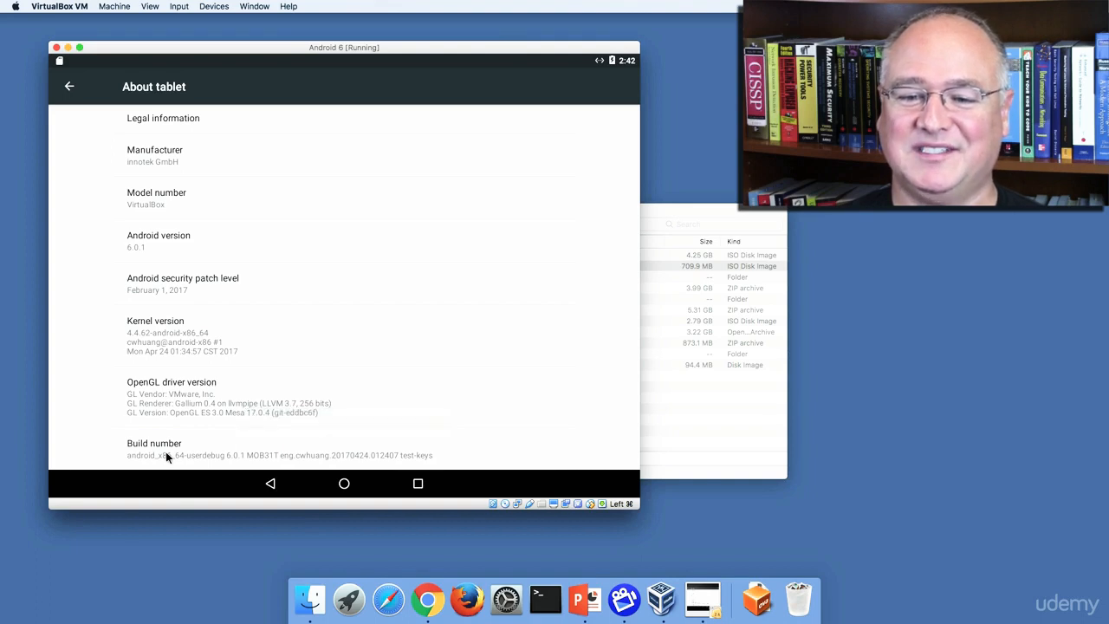
pyautogui.click(166, 452)
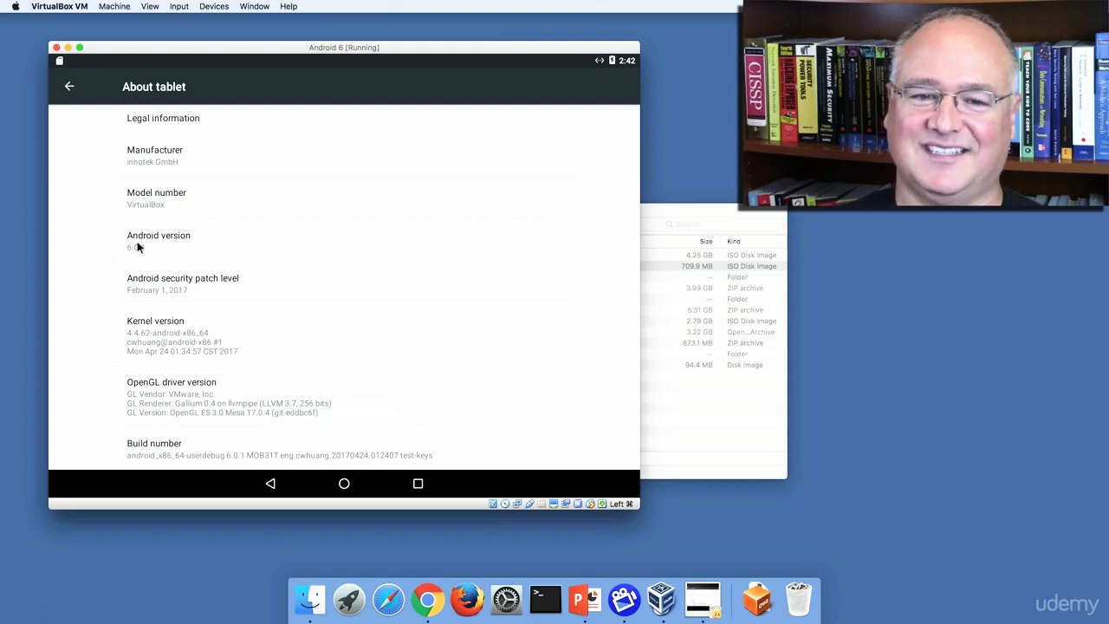
pyautogui.click(69, 87)
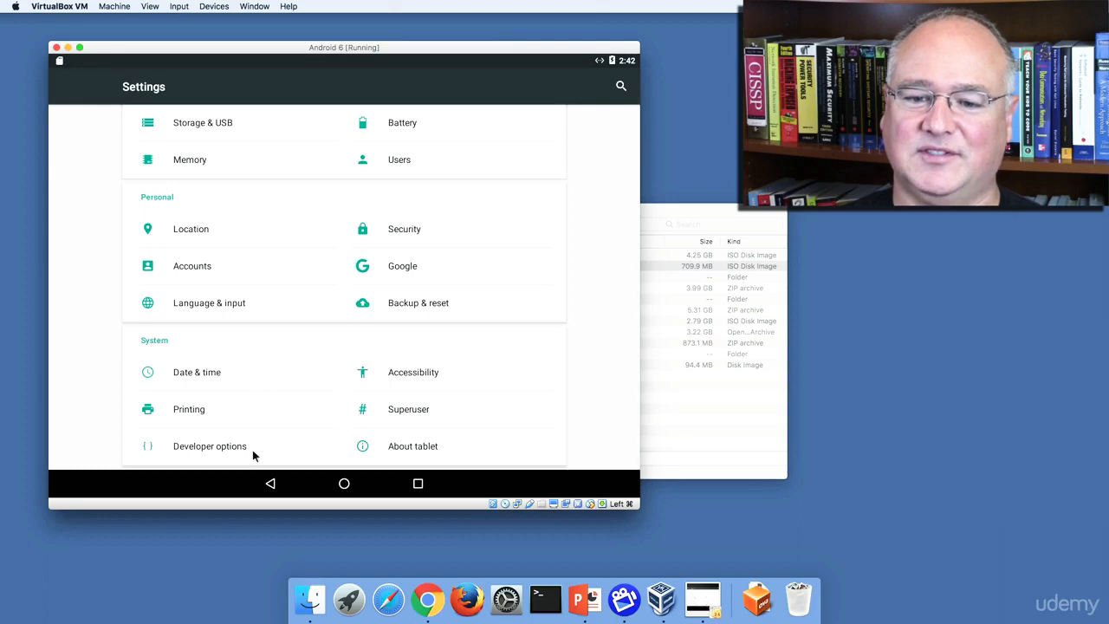
# Step: Review the available developer options, including the USB debugging setting, and return to the main Settings list
pyautogui.click(225, 447)
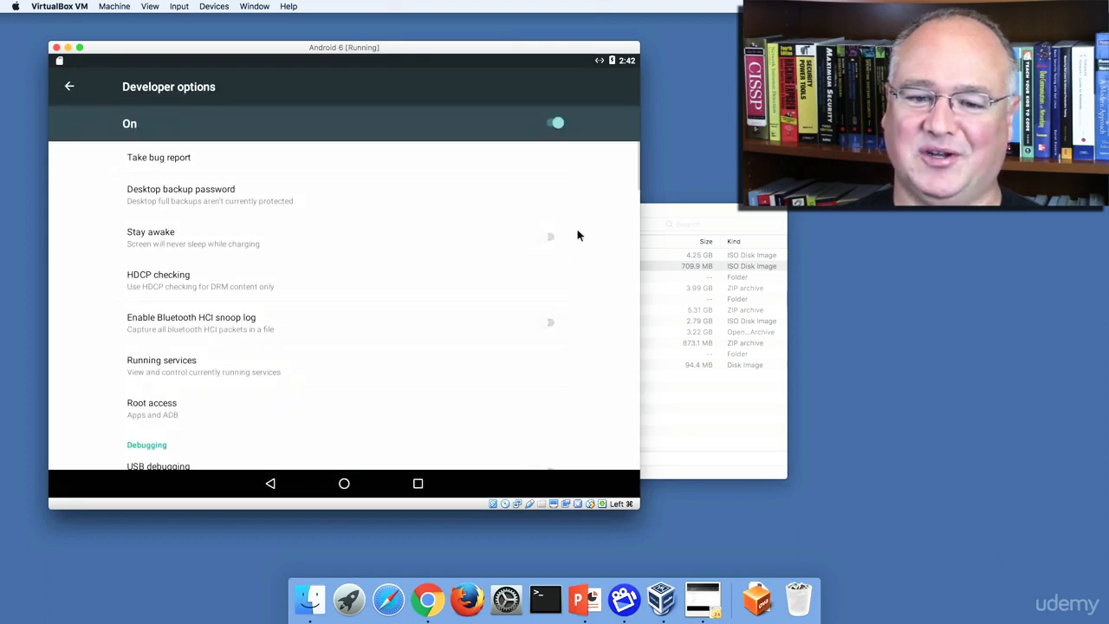
pyautogui.moveTo(391, 352); pyautogui.dragTo(396, 250)
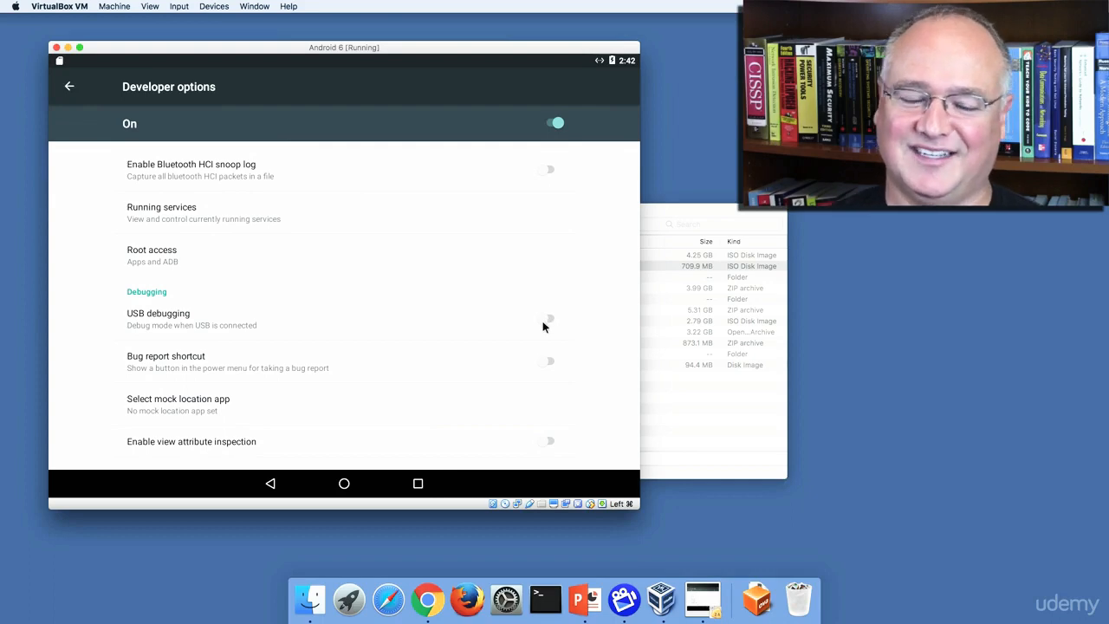
pyautogui.moveTo(425, 364); pyautogui.dragTo(400, 472)
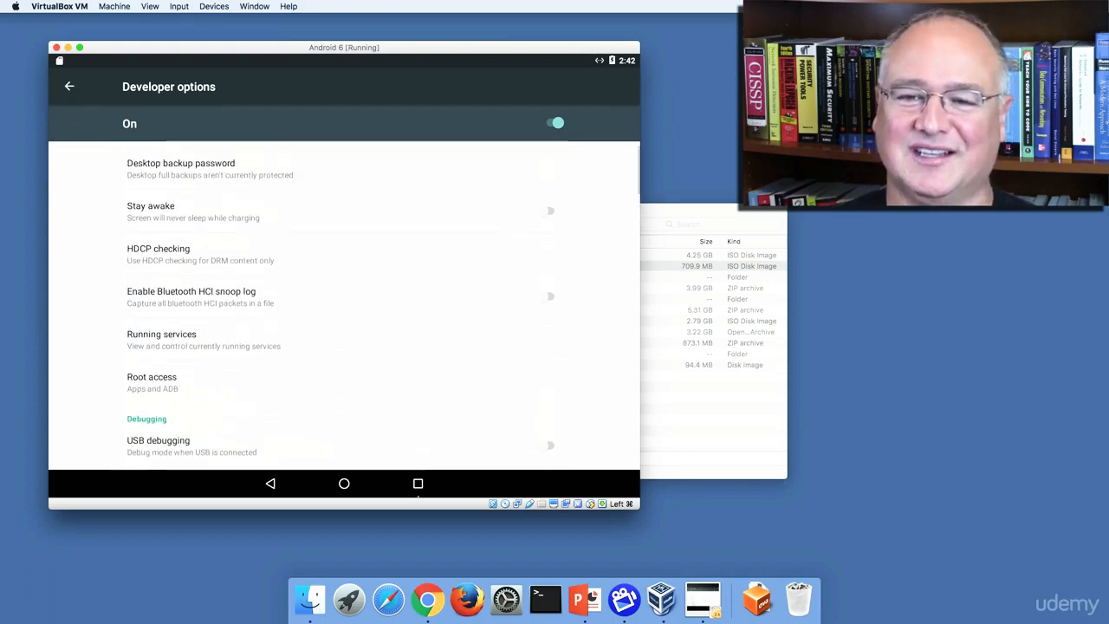
pyautogui.moveTo(351, 251); pyautogui.dragTo(338, 119)
pyautogui.moveTo(333, 189); pyautogui.dragTo(341, 320)
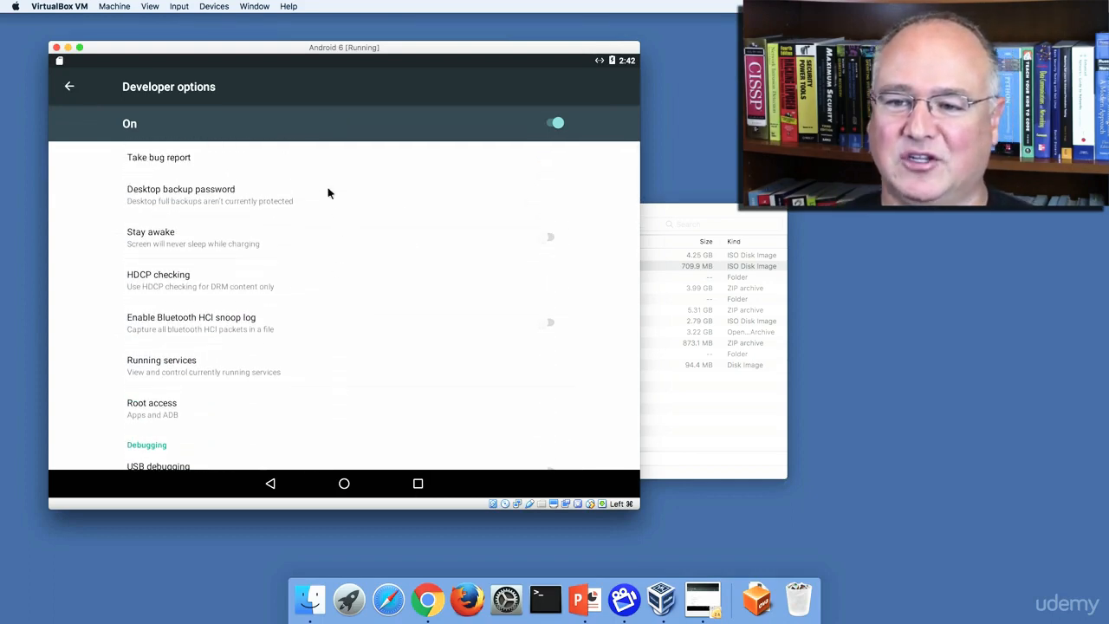
pyautogui.moveTo(326, 191); pyautogui.dragTo(338, 441)
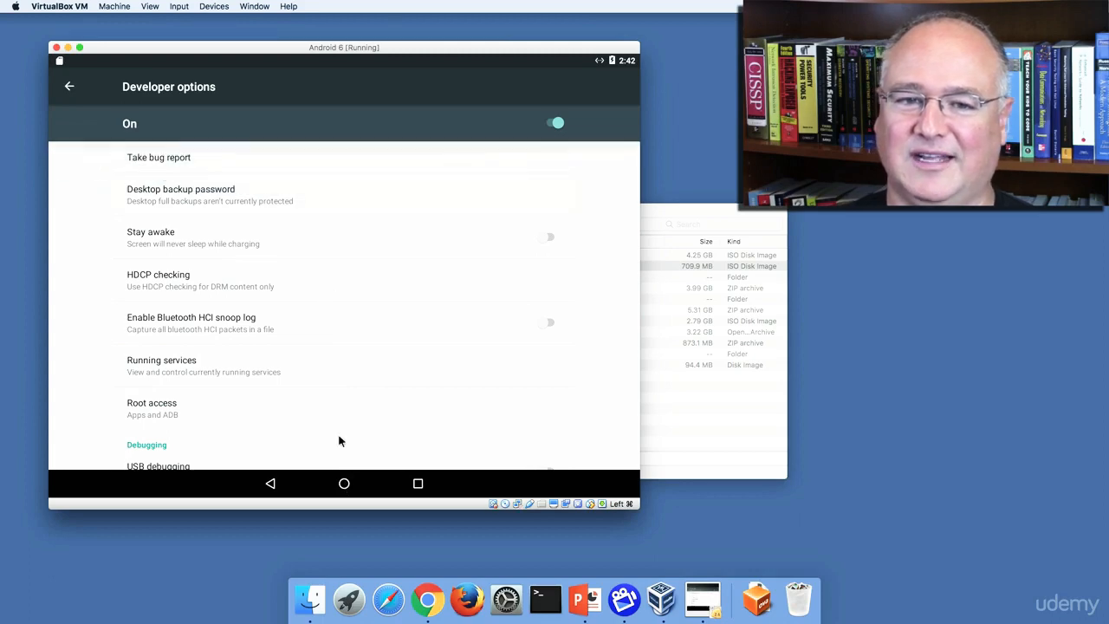
pyautogui.click(70, 90)
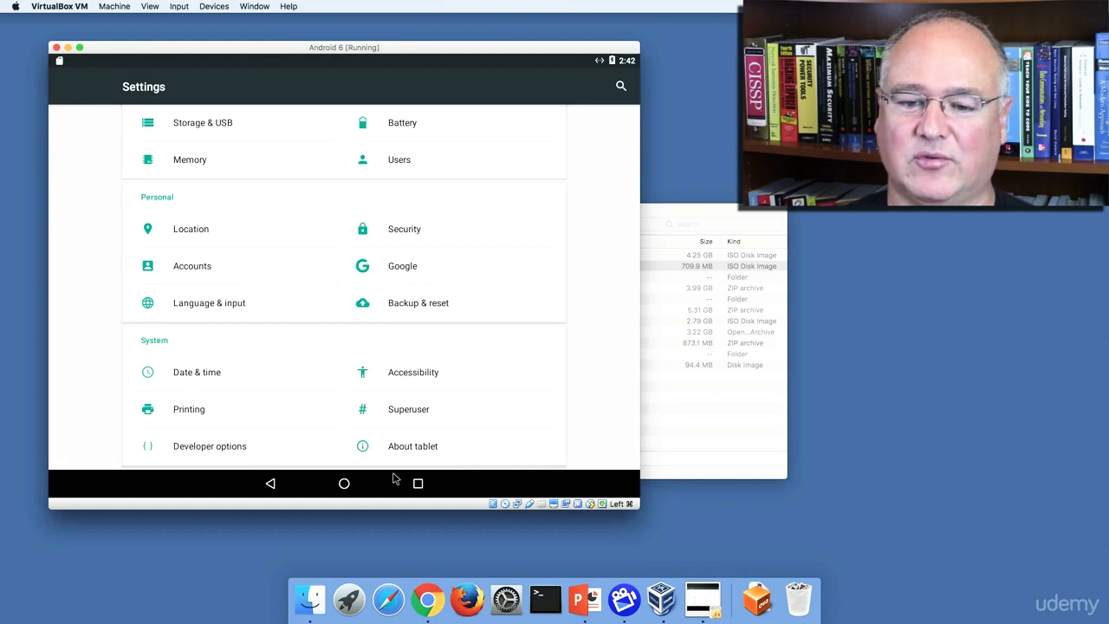
# Step: Go to the home screen, dismiss the email Account setup card from the recent apps overview and leave the overview
pyautogui.click(344, 483)
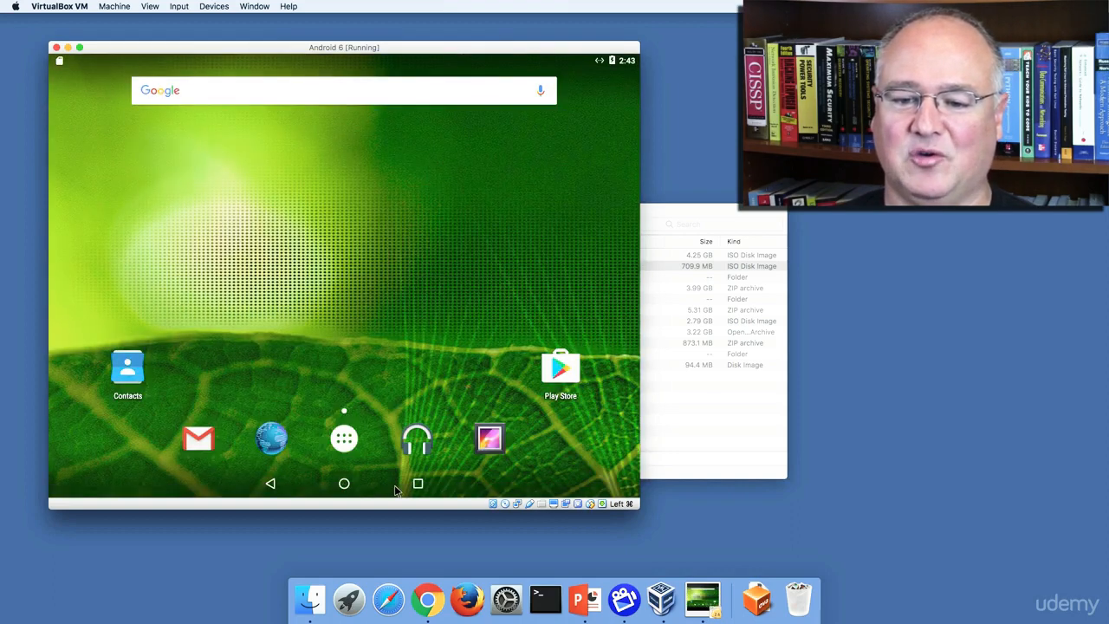
pyautogui.click(417, 484)
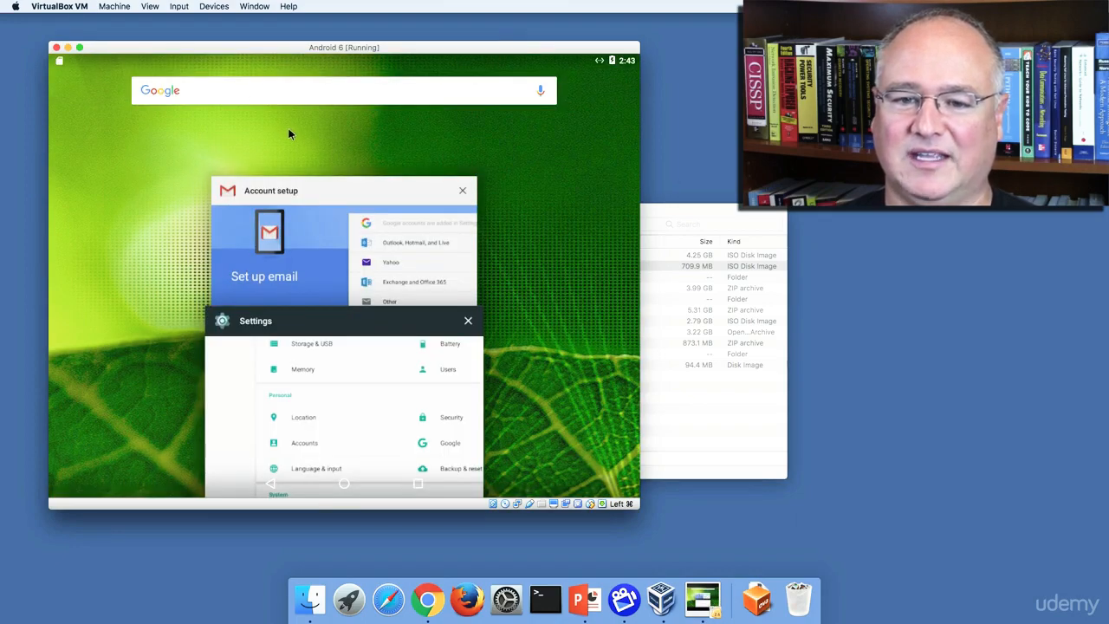
pyautogui.moveTo(286, 184); pyautogui.dragTo(614, 229)
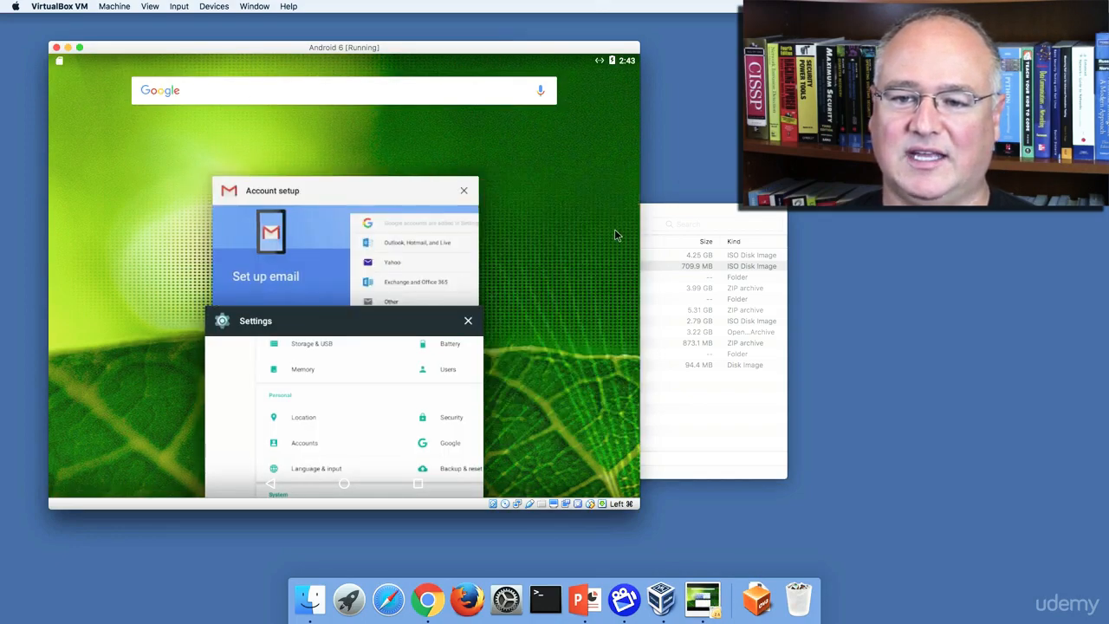
pyautogui.moveTo(265, 197); pyautogui.dragTo(492, 230)
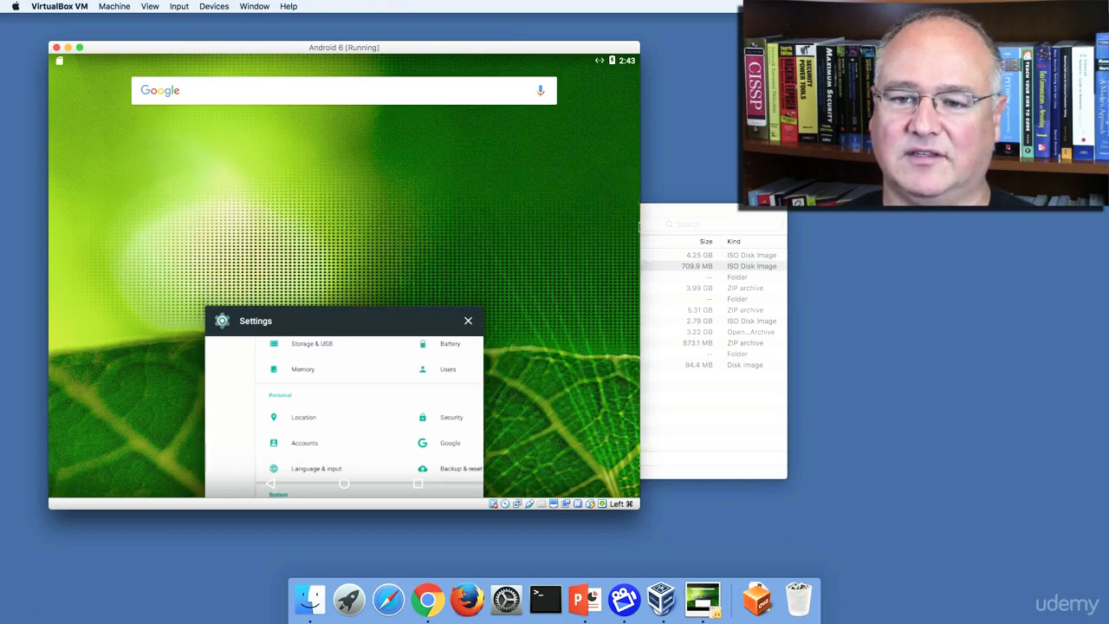
pyautogui.click(566, 273)
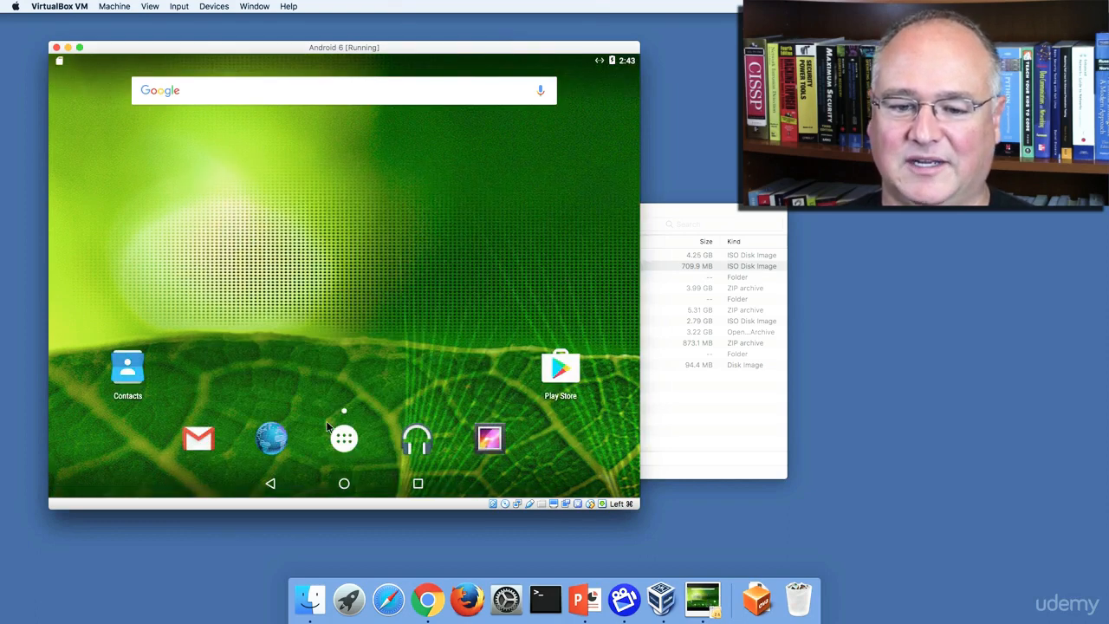
# Step: Open the Android web browser, view the Amazon page for Teach Your Kids to Code and close its tab
pyautogui.click(269, 440)
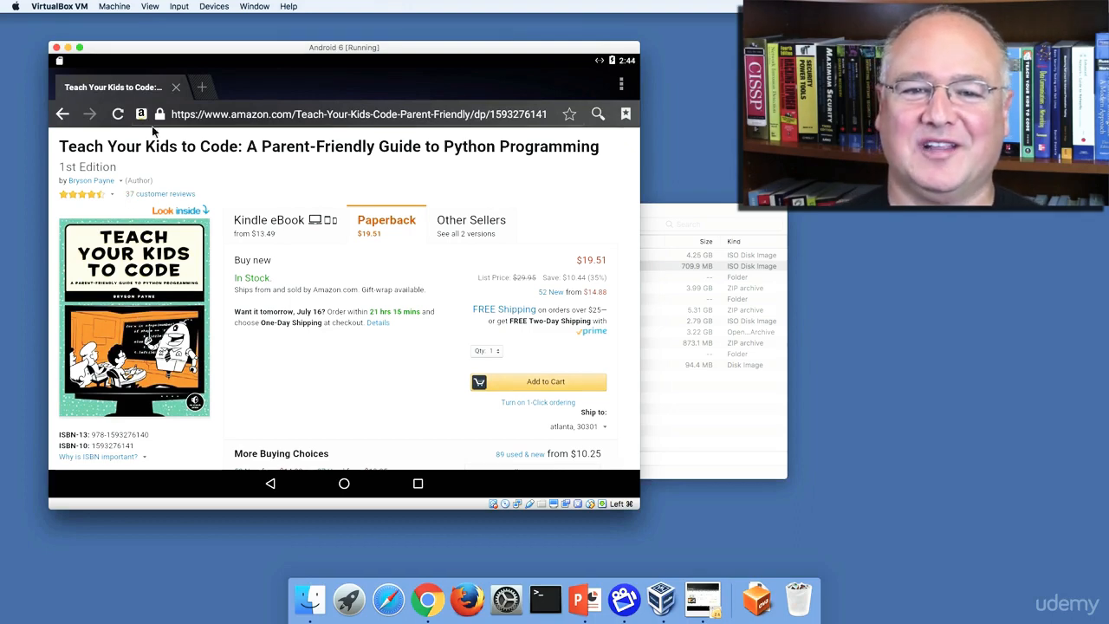
pyautogui.click(175, 86)
pyautogui.click(174, 86)
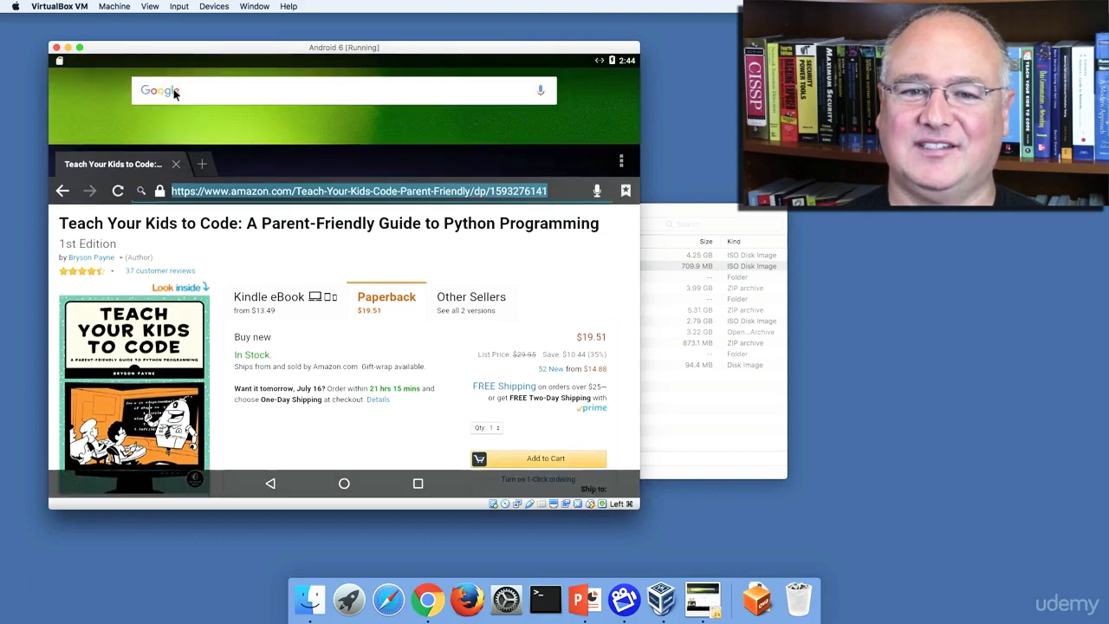